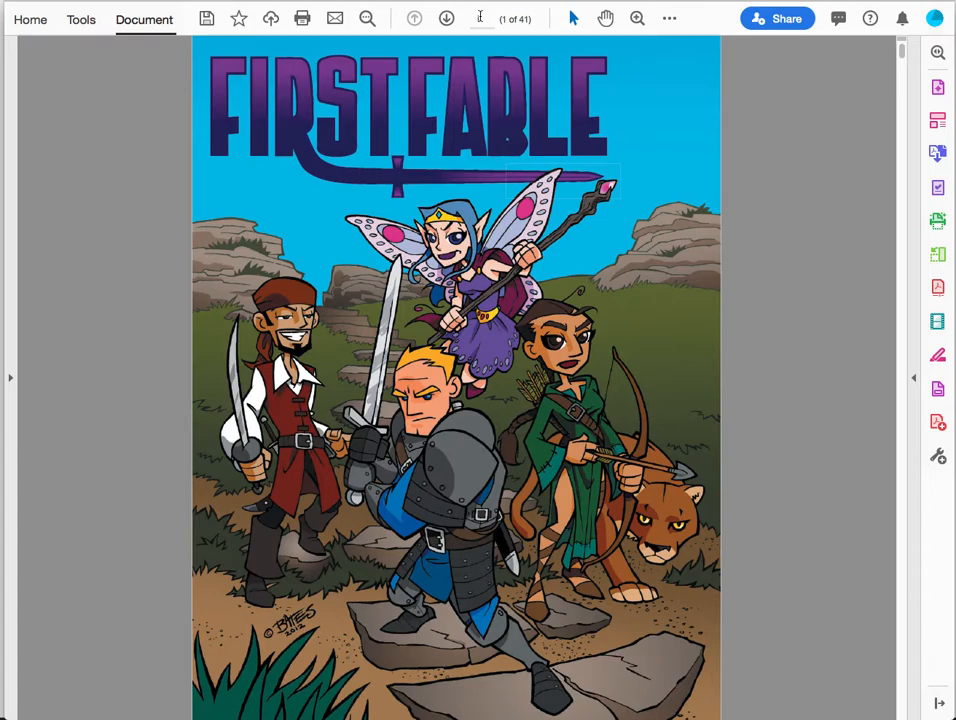
Browse the opening pages through the table of contents and display the document's bookmarks
{"action": "scroll", "coordinate": [509, 131], "scroll_direction": "down", "scroll_amount": 1}
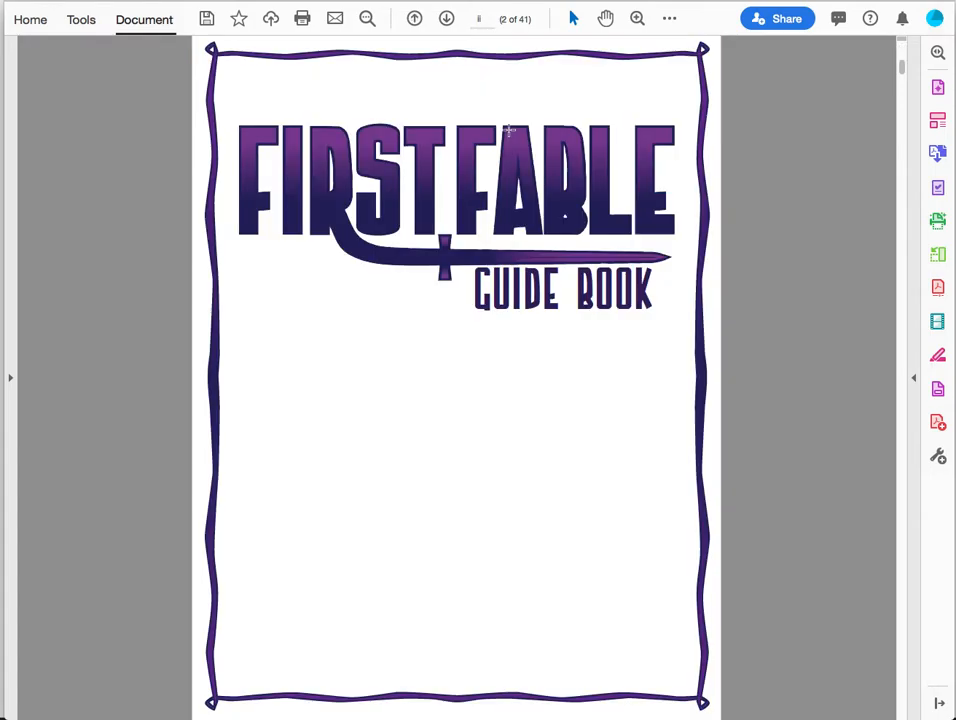
{"action": "scroll", "coordinate": [509, 131], "scroll_direction": "down", "scroll_amount": 1}
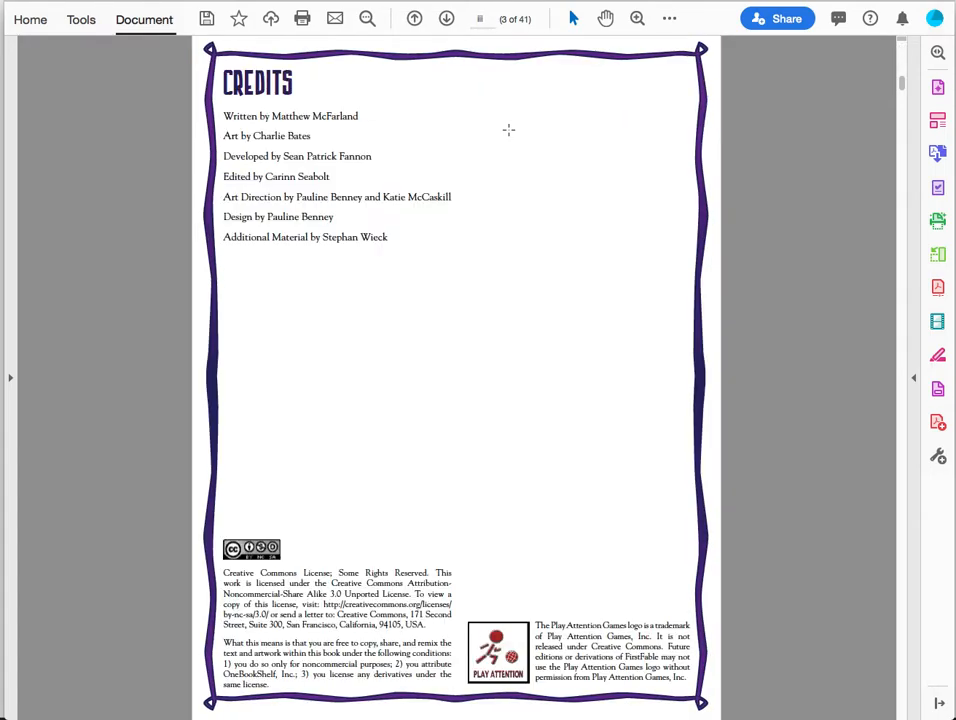
{"action": "scroll", "coordinate": [509, 131], "scroll_direction": "down", "scroll_amount": 1}
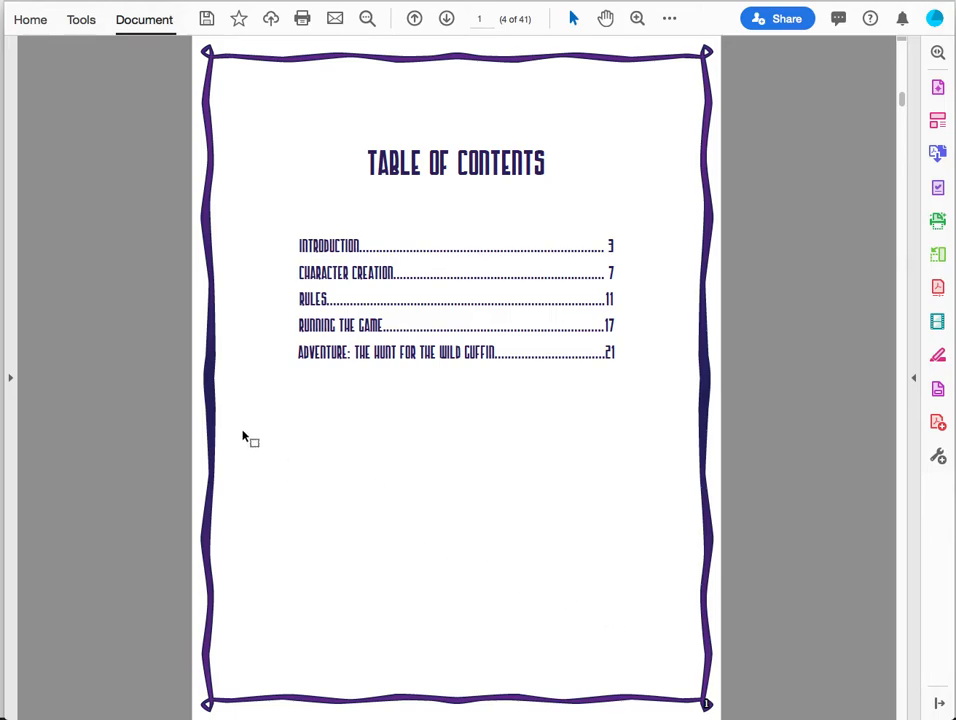
{"action": "left_click", "coordinate": [12, 380]}
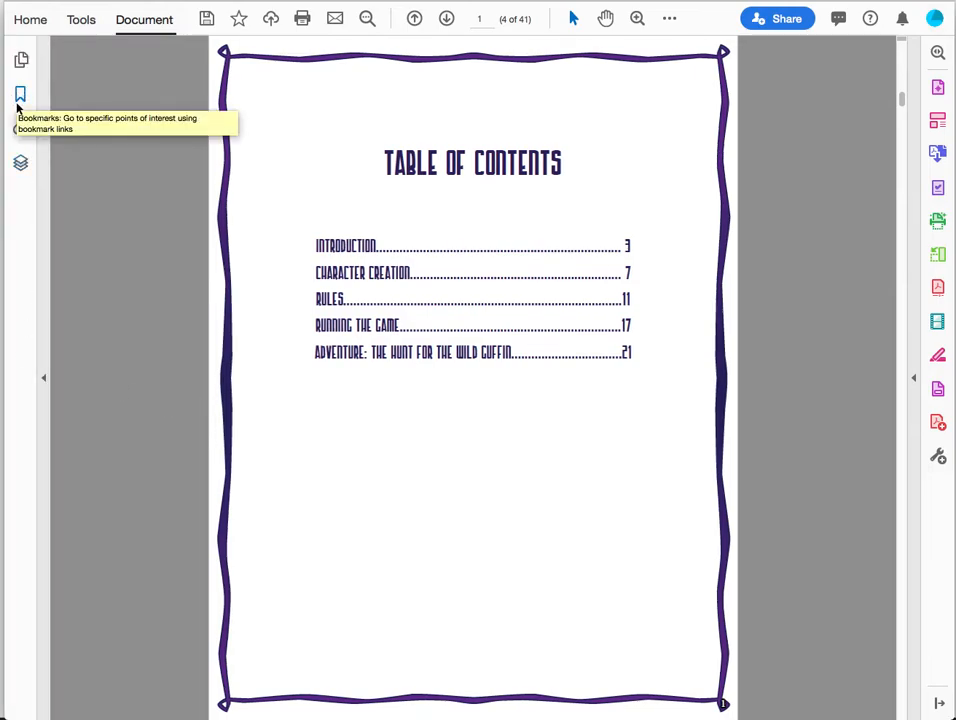
{"action": "left_click", "coordinate": [21, 94]}
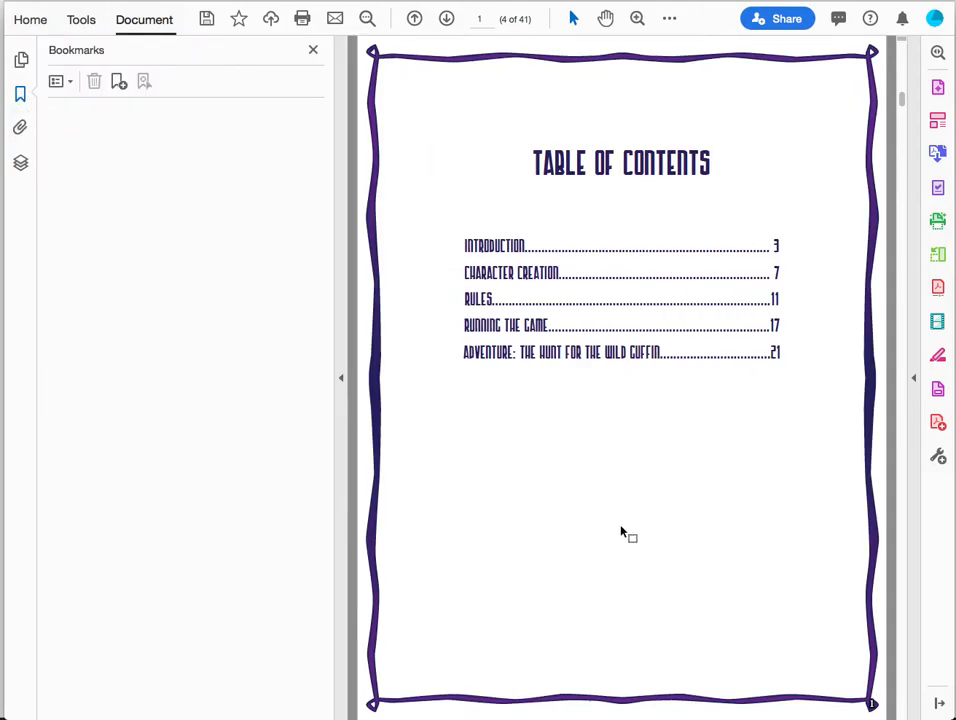
Add a bookmark to the cover page and name it "FirstFable"
{"action": "scroll", "coordinate": [622, 527], "scroll_direction": "up", "scroll_amount": 20}
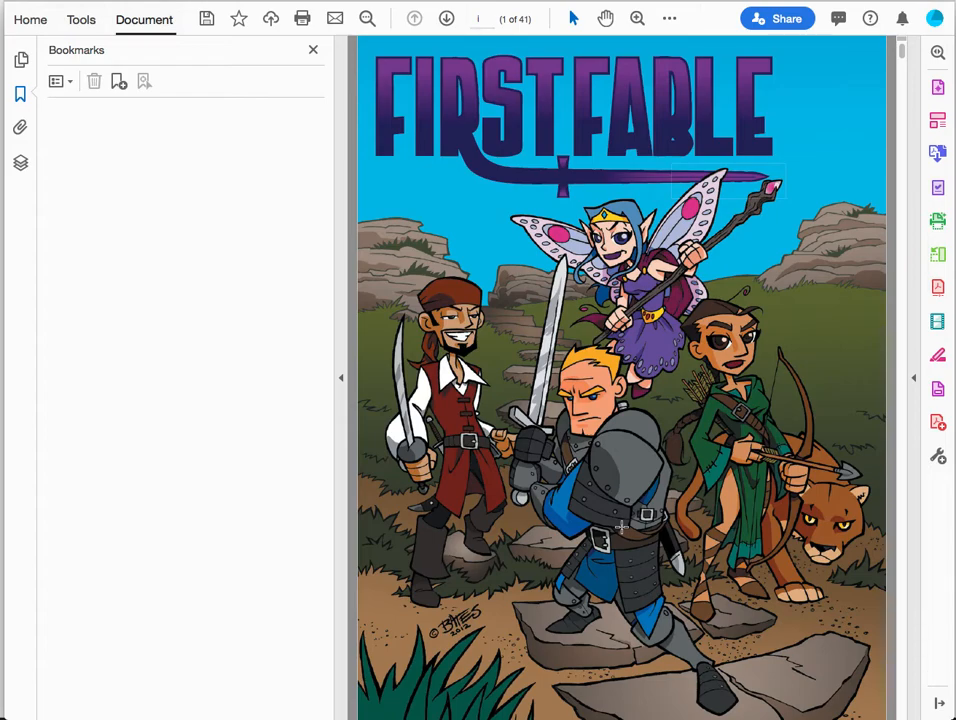
{"action": "right_click", "coordinate": [561, 181]}
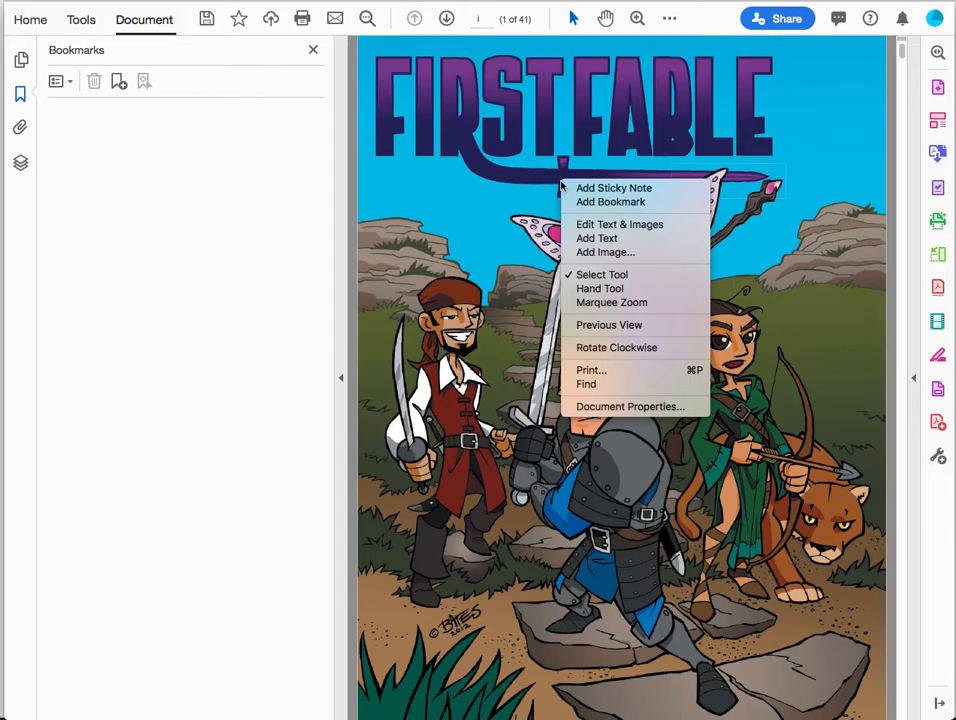
{"action": "left_click", "coordinate": [588, 202]}
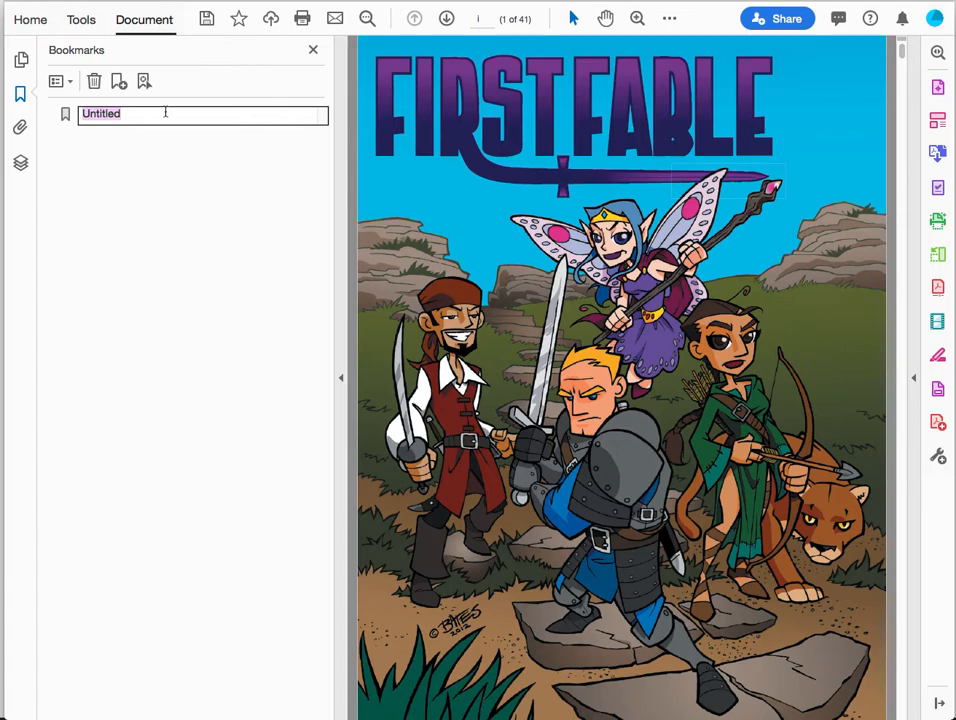
{"action": "type", "text": "First "}
{"action": "type", "text": "GF"}
{"action": "key", "text": "BackSpace"}
{"action": "key", "text": "BackSpace"}
{"action": "type", "text": "G"}
{"action": "key", "text": "BackSpace"}
{"action": "type", "text": "Fable"}
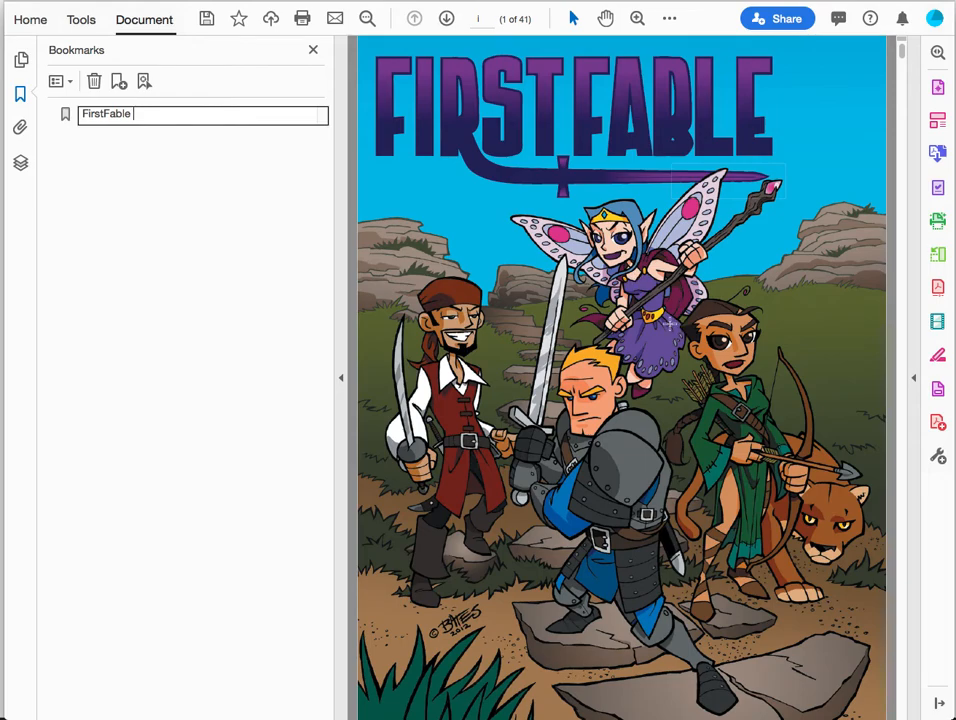
Bookmark the Credits heading on the third page and nest it under the FirstFable bookmark
{"action": "scroll", "coordinate": [670, 323], "scroll_direction": "down", "scroll_amount": 3}
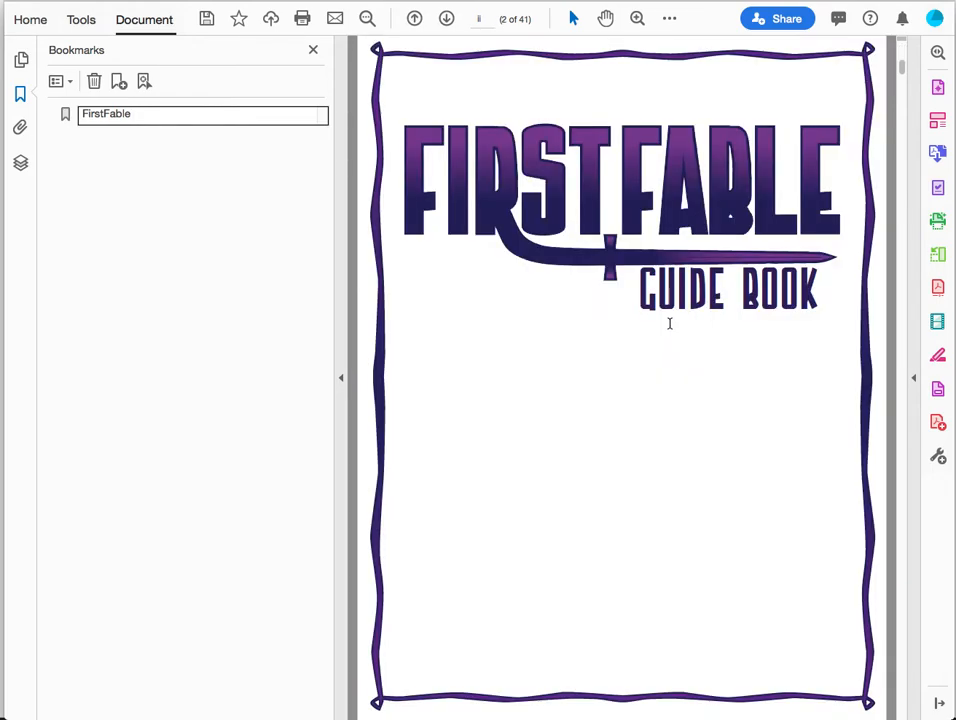
{"action": "scroll", "coordinate": [670, 323], "scroll_direction": "down", "scroll_amount": 3}
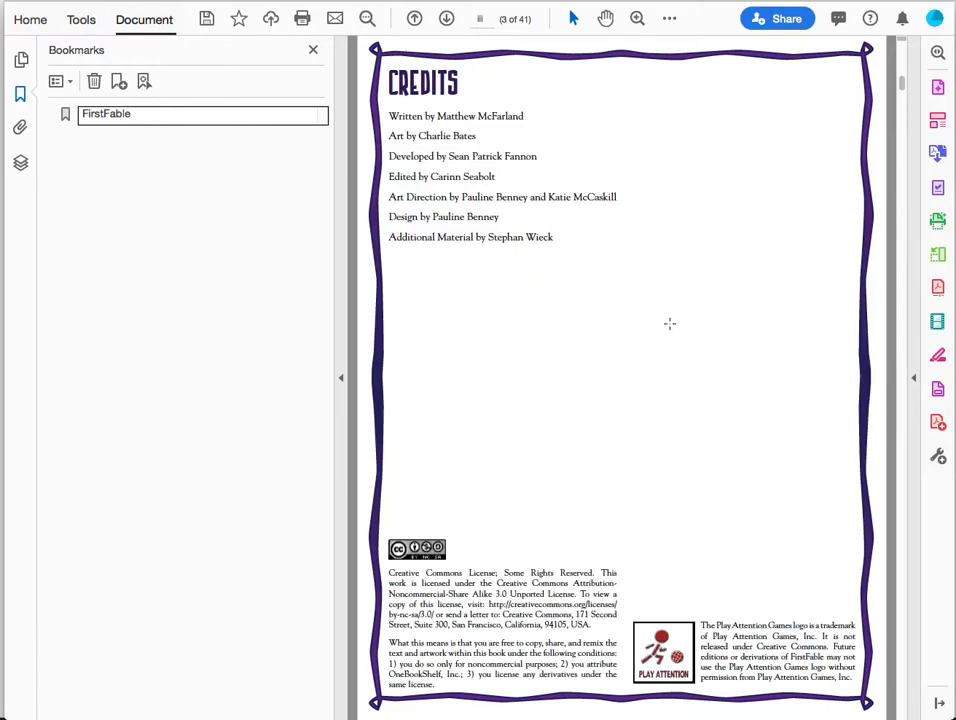
{"action": "left_click_drag", "start_coordinate": [462, 82], "coordinate": [390, 85]}
{"action": "right_click", "coordinate": [420, 84]}
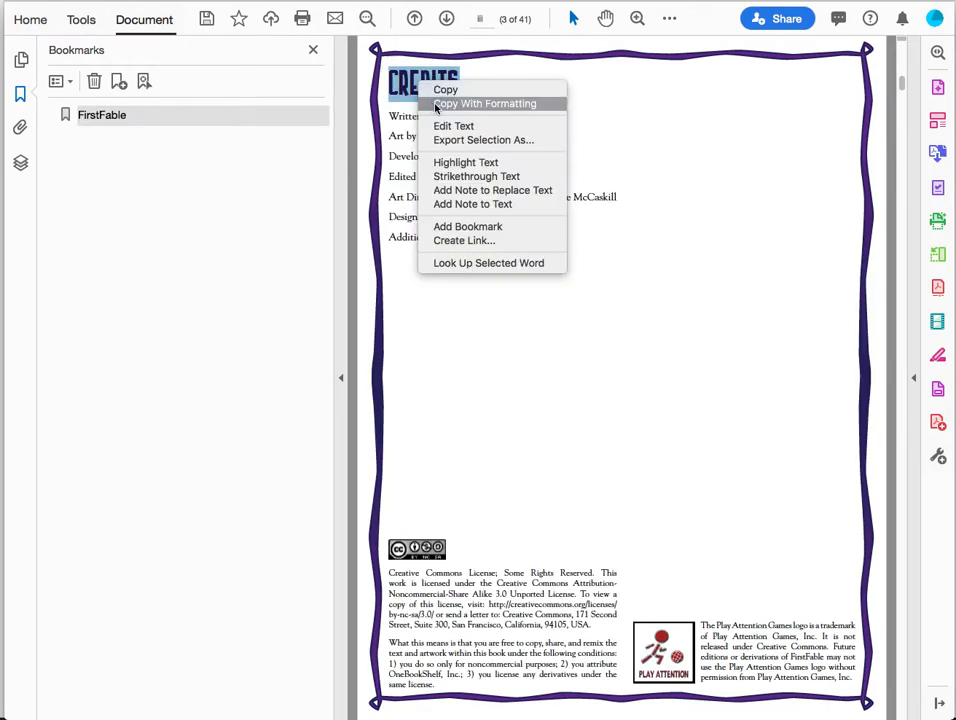
{"action": "left_click", "coordinate": [513, 229]}
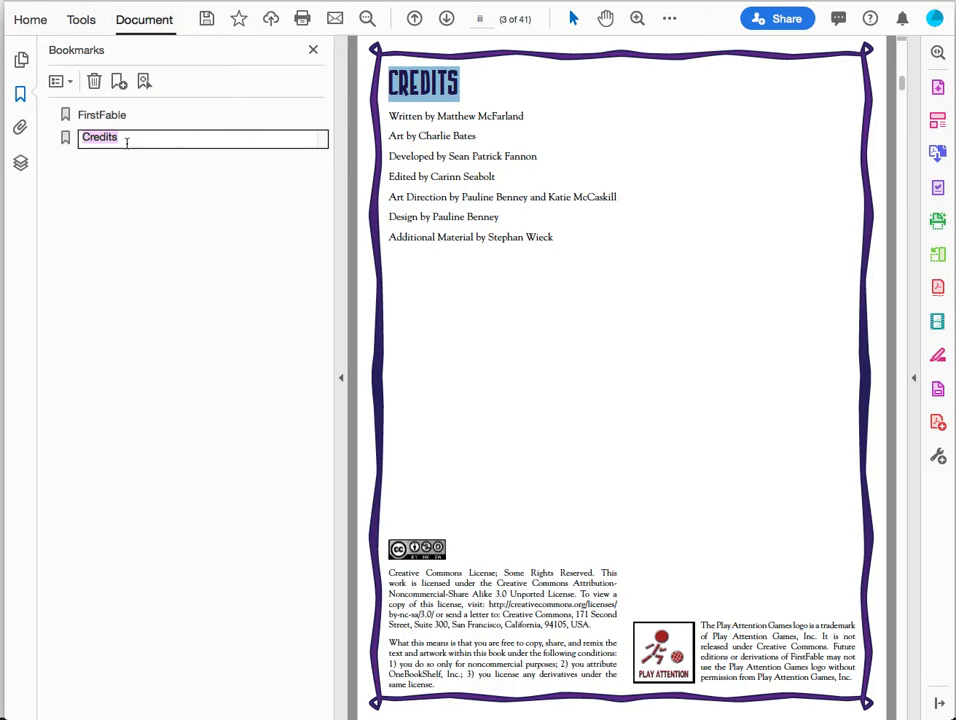
{"action": "left_click_drag", "start_coordinate": [64, 140], "coordinate": [92, 118]}
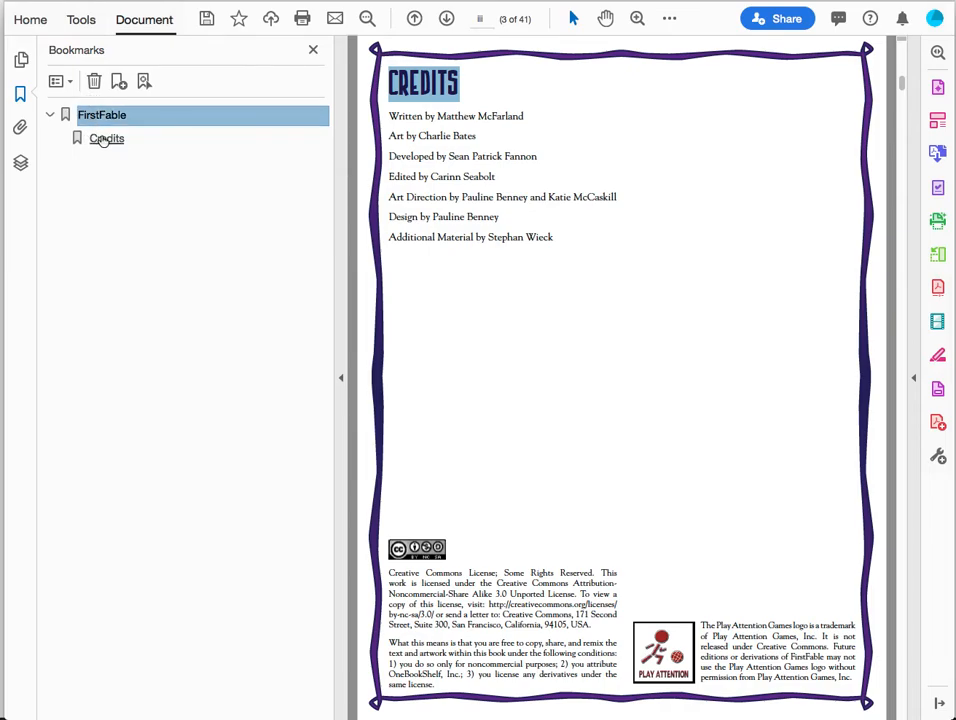
Bookmark the Table of Contents heading directly after Credits, at the same level under FirstFable
{"action": "left_click", "coordinate": [100, 139]}
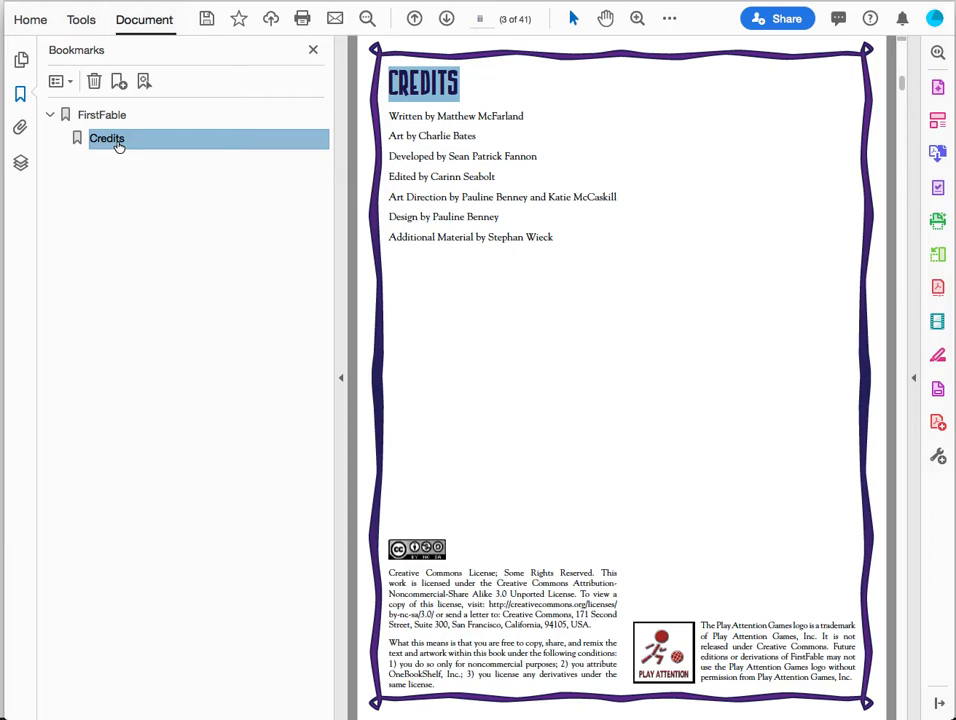
{"action": "scroll", "coordinate": [657, 324], "scroll_direction": "down", "scroll_amount": 5}
{"action": "left_click", "coordinate": [712, 165]}
{"action": "left_click_drag", "start_coordinate": [712, 165], "coordinate": [551, 161]}
{"action": "right_click", "coordinate": [548, 170]}
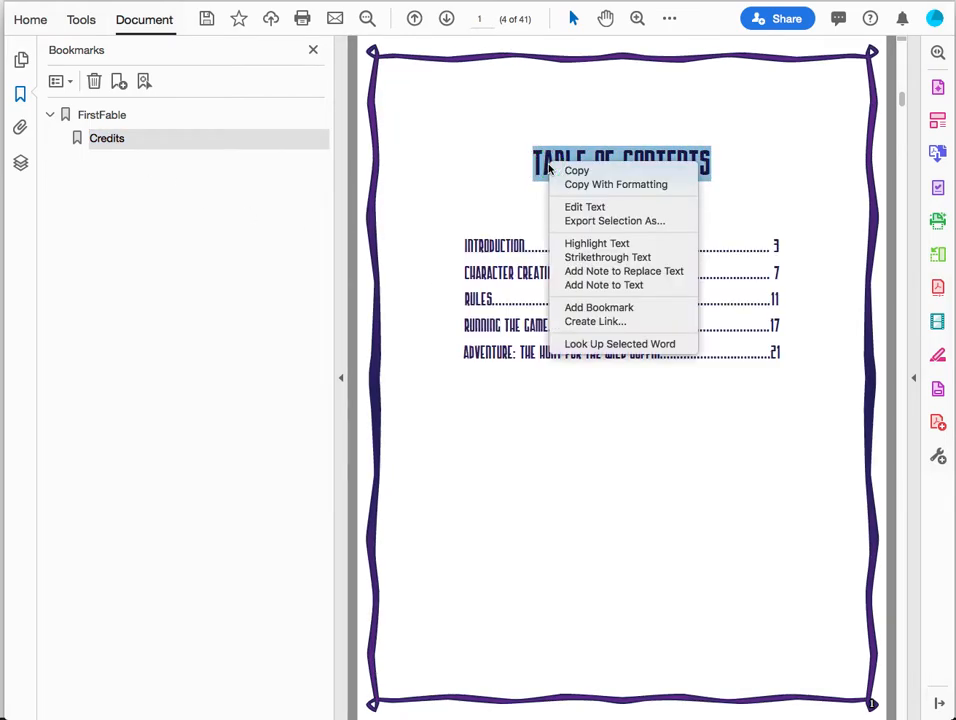
{"action": "left_click", "coordinate": [601, 310]}
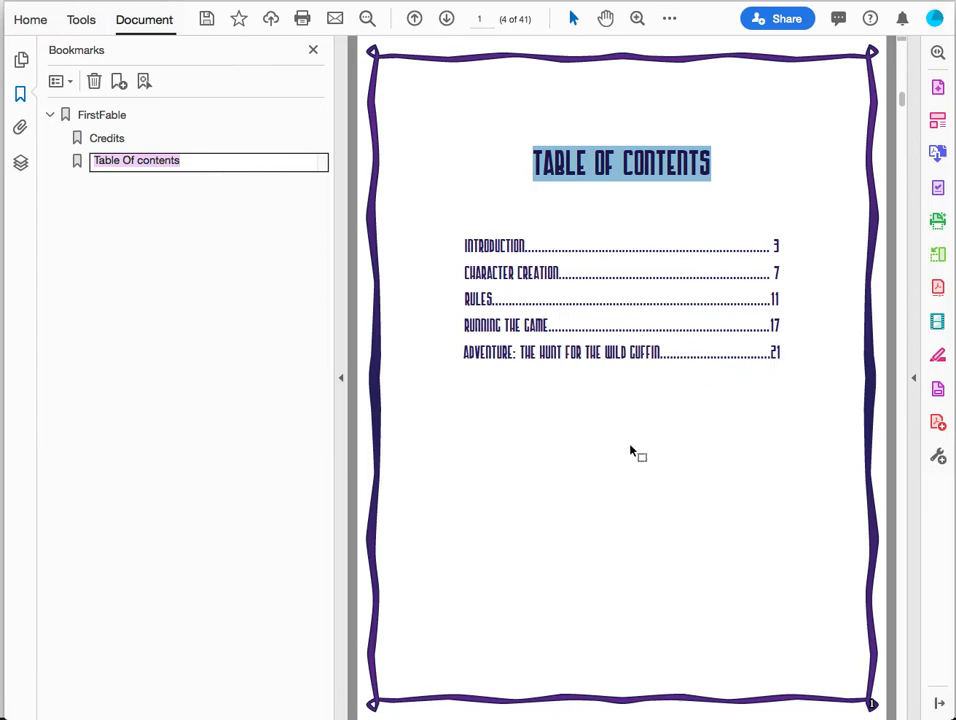
Bookmark the Introduction heading on page 3 of the book, after the table of contents bookmark
{"action": "scroll", "coordinate": [632, 452], "scroll_direction": "down", "scroll_amount": 5}
{"action": "scroll", "coordinate": [632, 452], "scroll_direction": "down", "scroll_amount": 3}
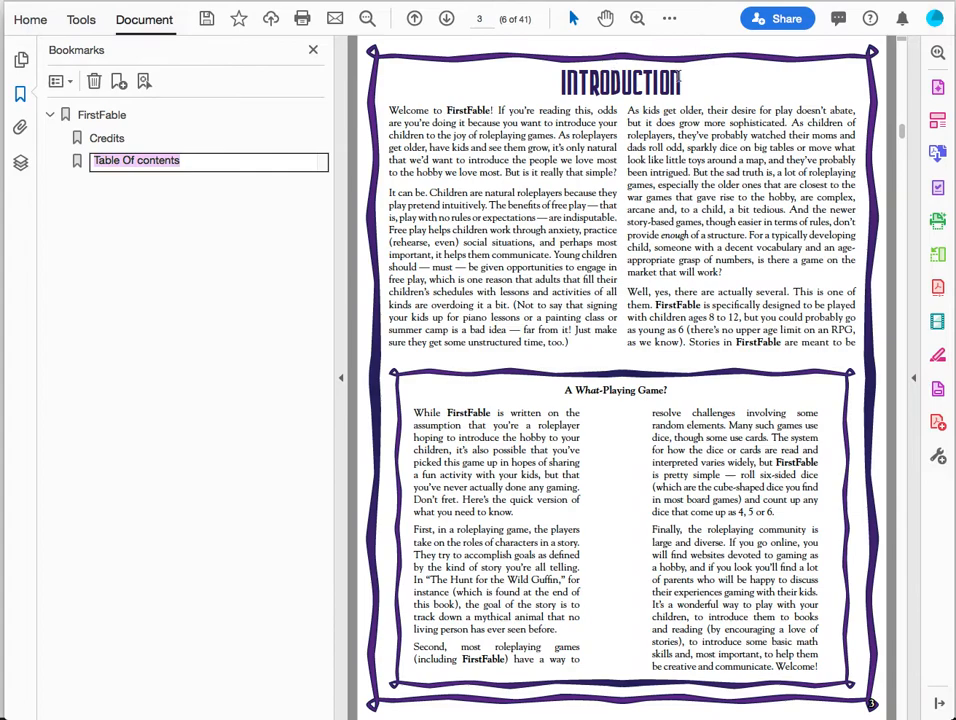
{"action": "left_click_drag", "start_coordinate": [683, 85], "coordinate": [555, 93]}
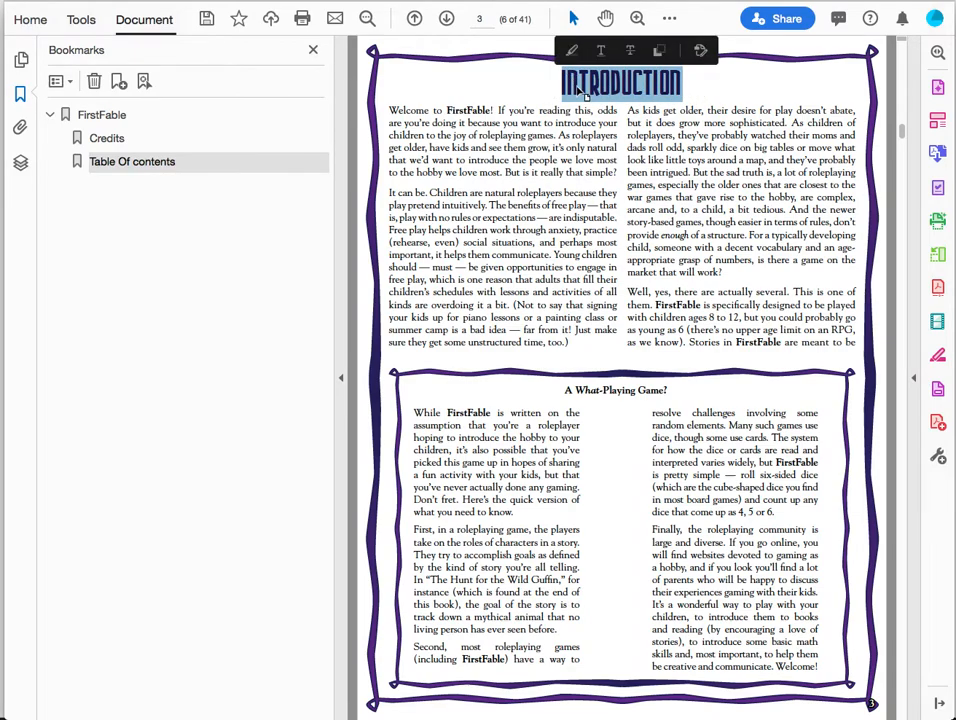
{"action": "right_click", "coordinate": [585, 91]}
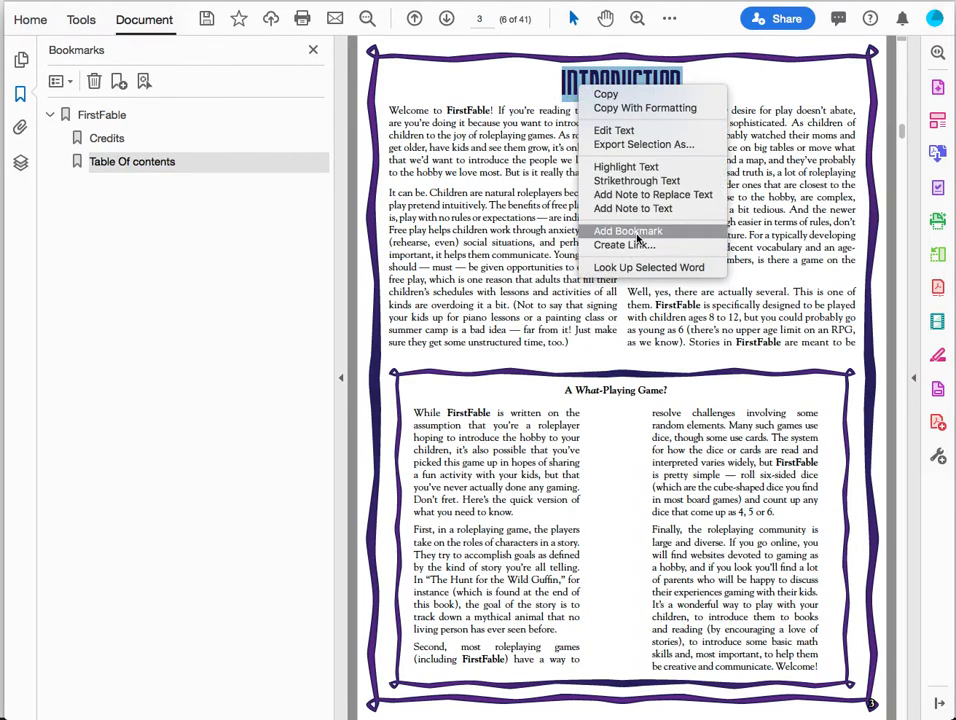
{"action": "left_click", "coordinate": [630, 231]}
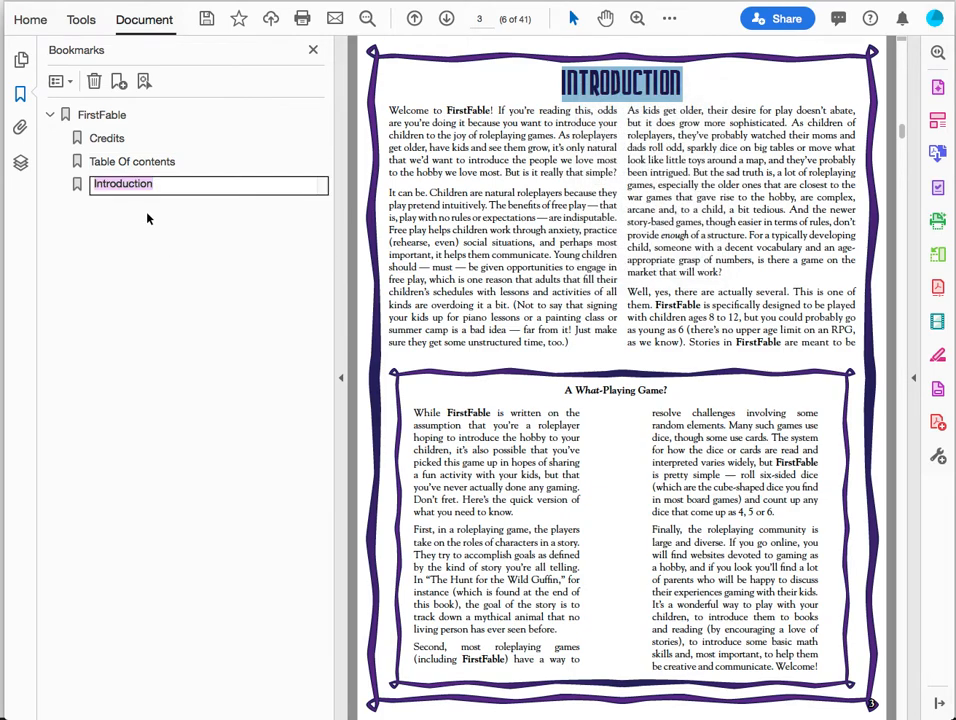
Bookmark the Character Creation heading on page 7 of the book, after the Introduction bookmark
{"action": "scroll", "coordinate": [670, 301], "scroll_direction": "down", "scroll_amount": 5}
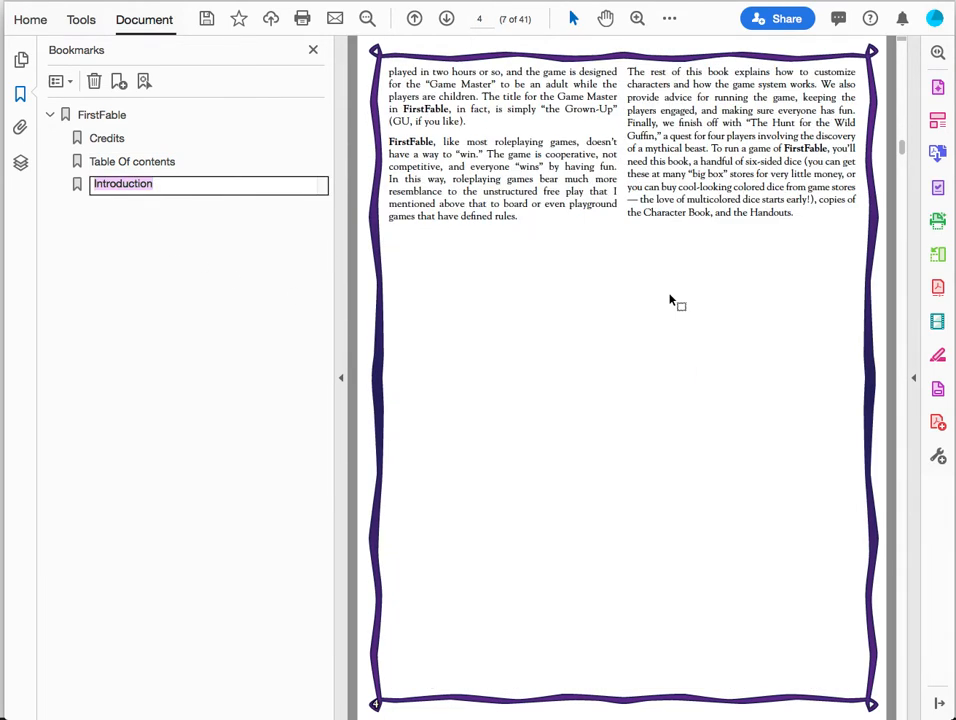
{"action": "scroll", "coordinate": [670, 301], "scroll_direction": "down", "scroll_amount": 5}
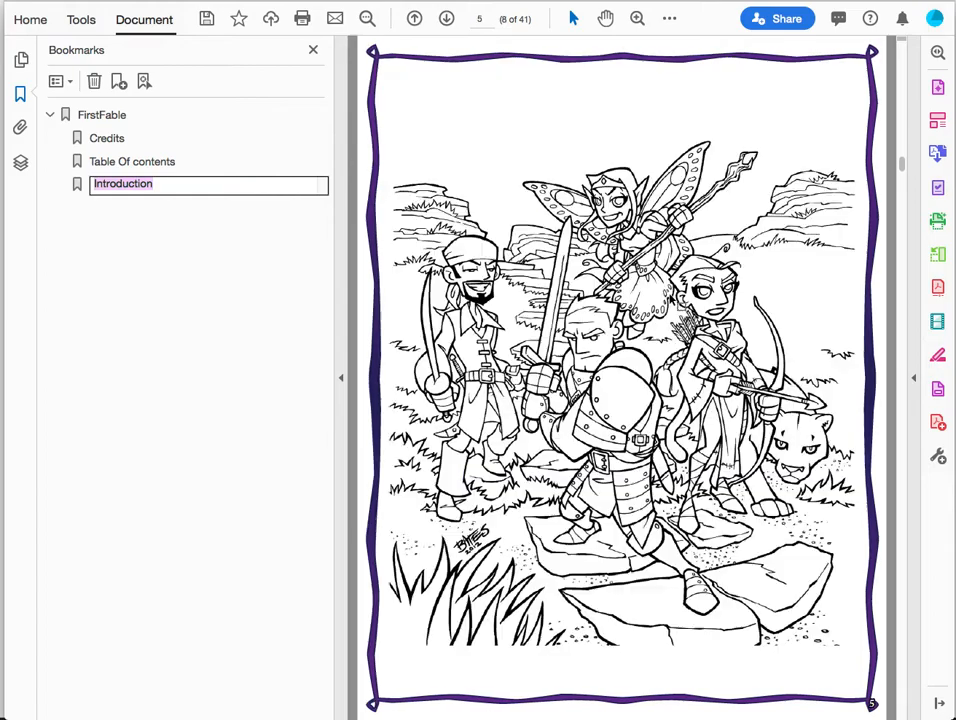
{"action": "scroll", "coordinate": [670, 301], "scroll_direction": "down", "scroll_amount": 10}
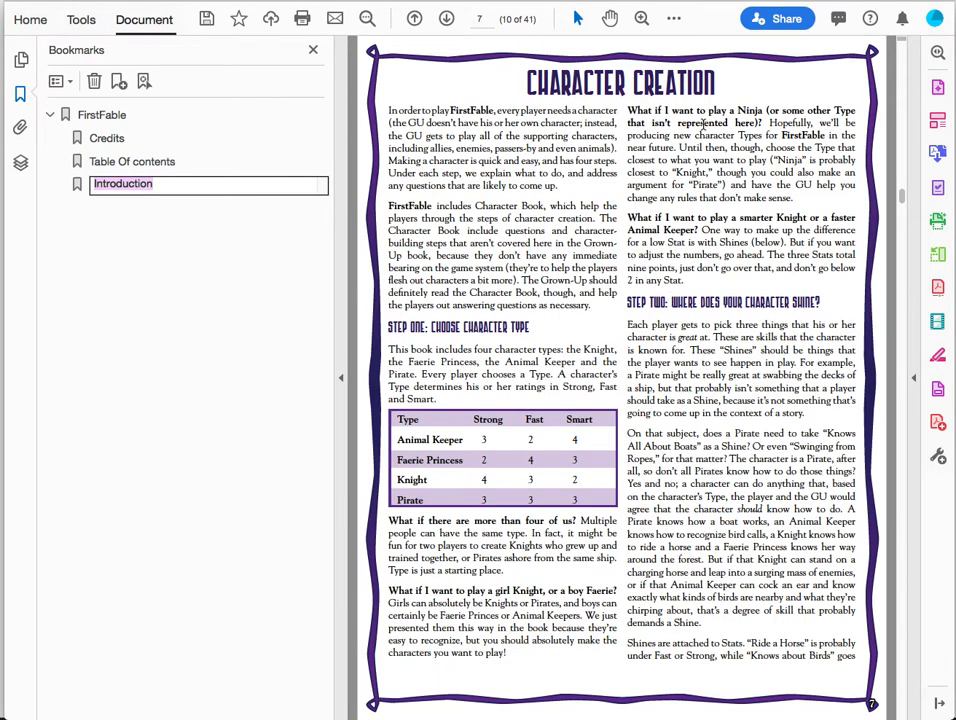
{"action": "left_click_drag", "start_coordinate": [718, 87], "coordinate": [528, 86]}
{"action": "right_click", "coordinate": [566, 91]}
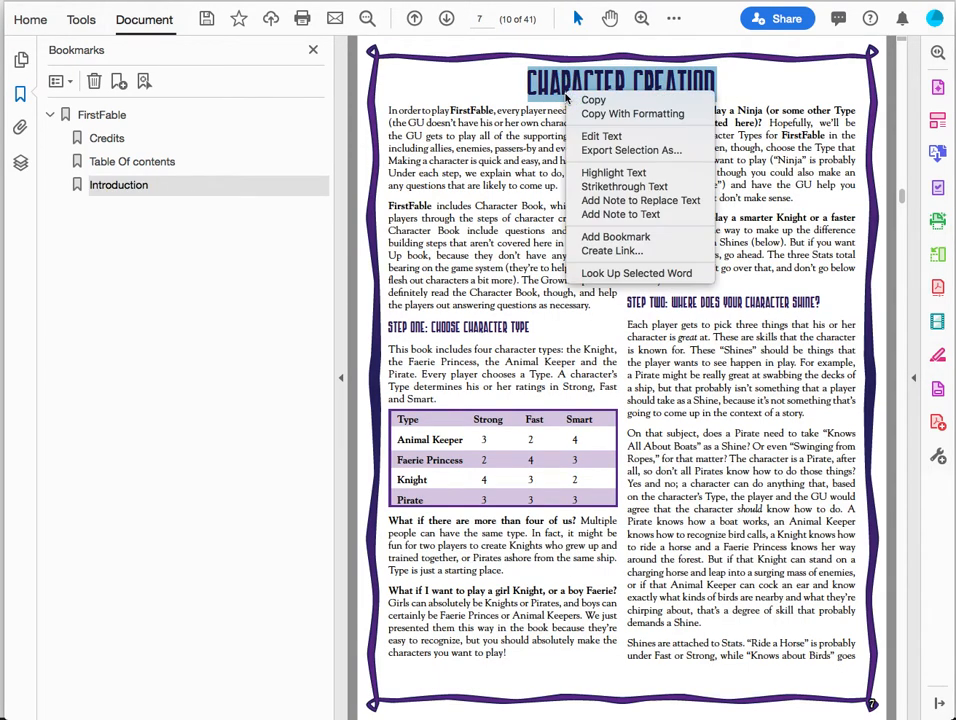
{"action": "left_click", "coordinate": [615, 236]}
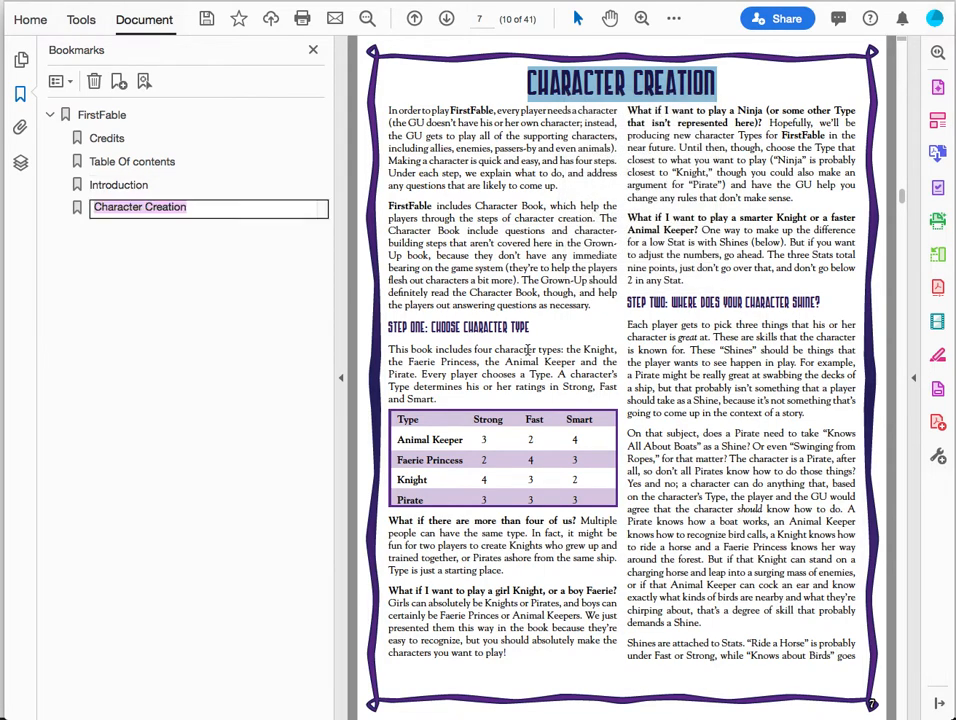
Bookmark the subheading "Step One: Choose Character Type" and nest it under the Character Creation bookmark
{"action": "left_click_drag", "start_coordinate": [536, 327], "coordinate": [395, 333]}
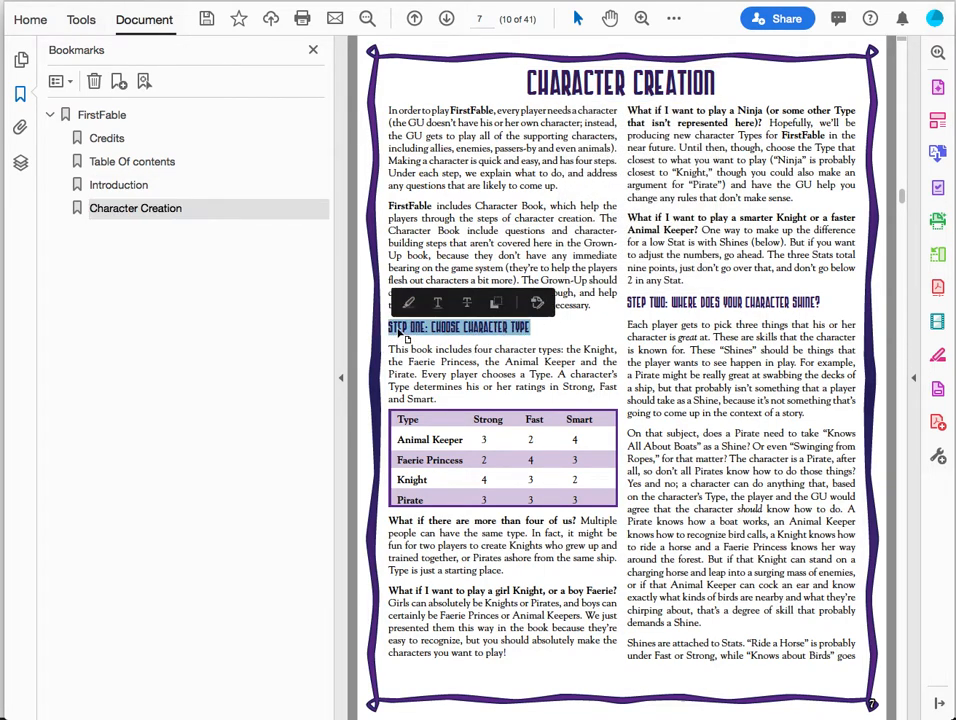
{"action": "right_click", "coordinate": [399, 333]}
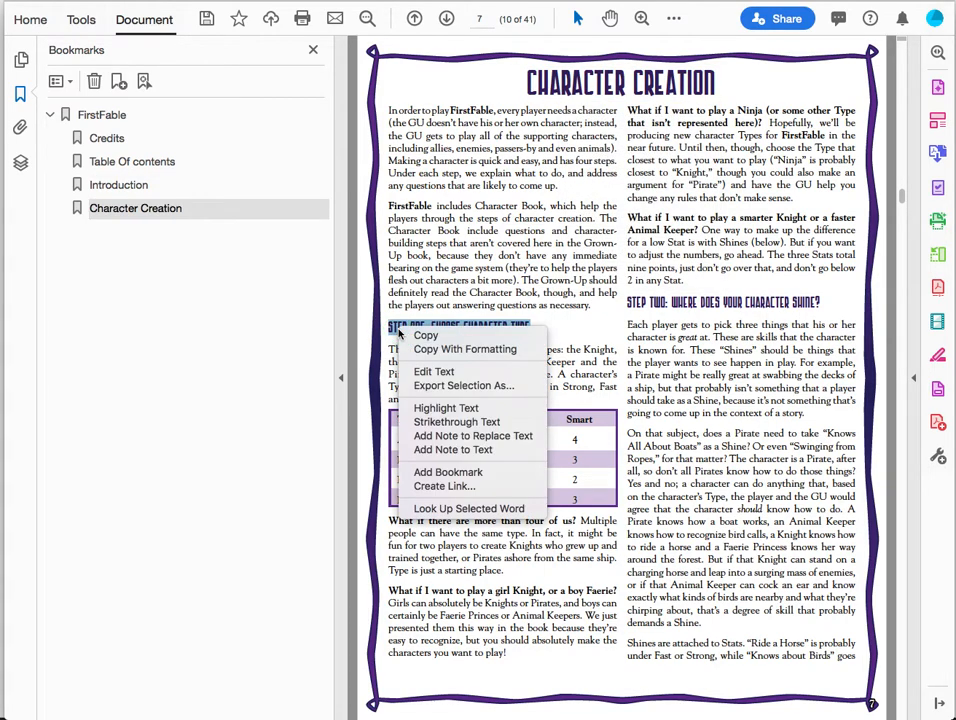
{"action": "left_click", "coordinate": [469, 470]}
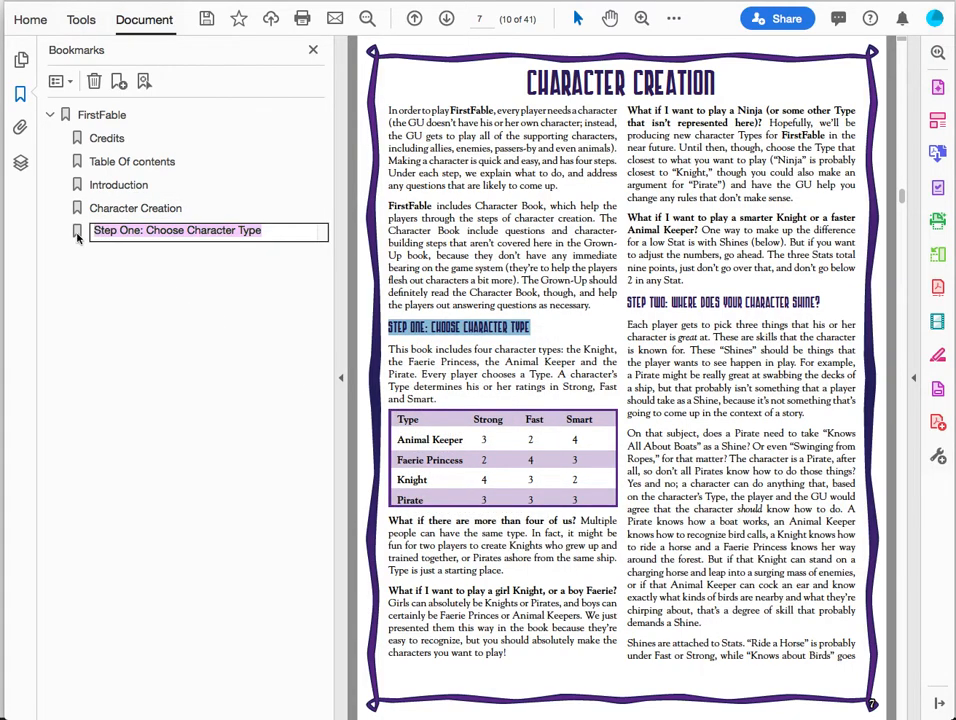
{"action": "left_click_drag", "start_coordinate": [76, 235], "coordinate": [103, 212]}
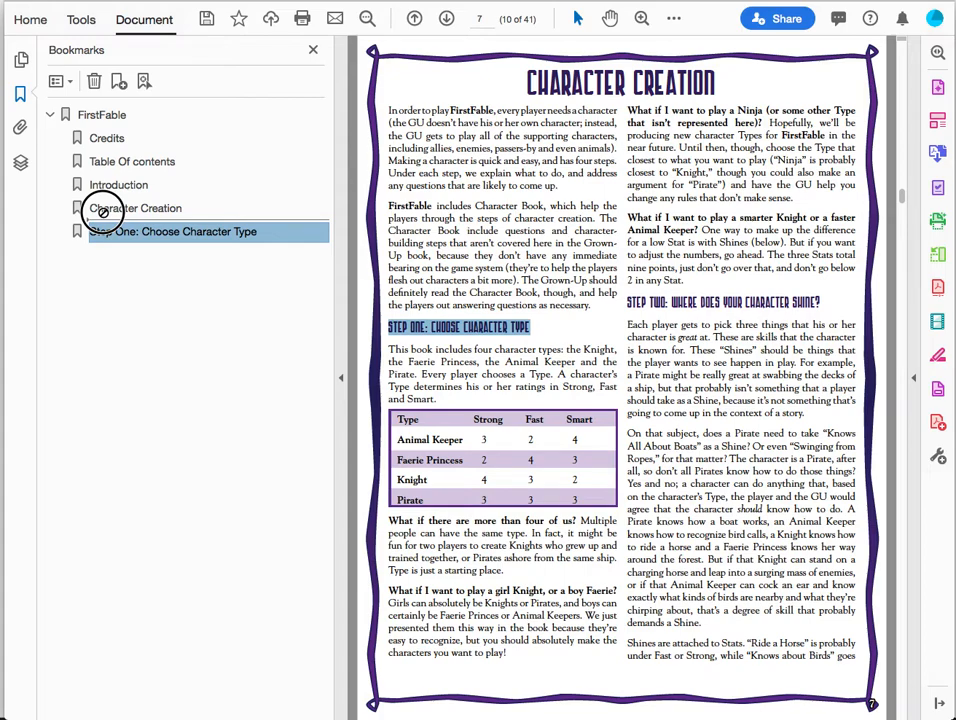
{"action": "left_click_drag", "start_coordinate": [103, 212], "coordinate": [96, 207]}
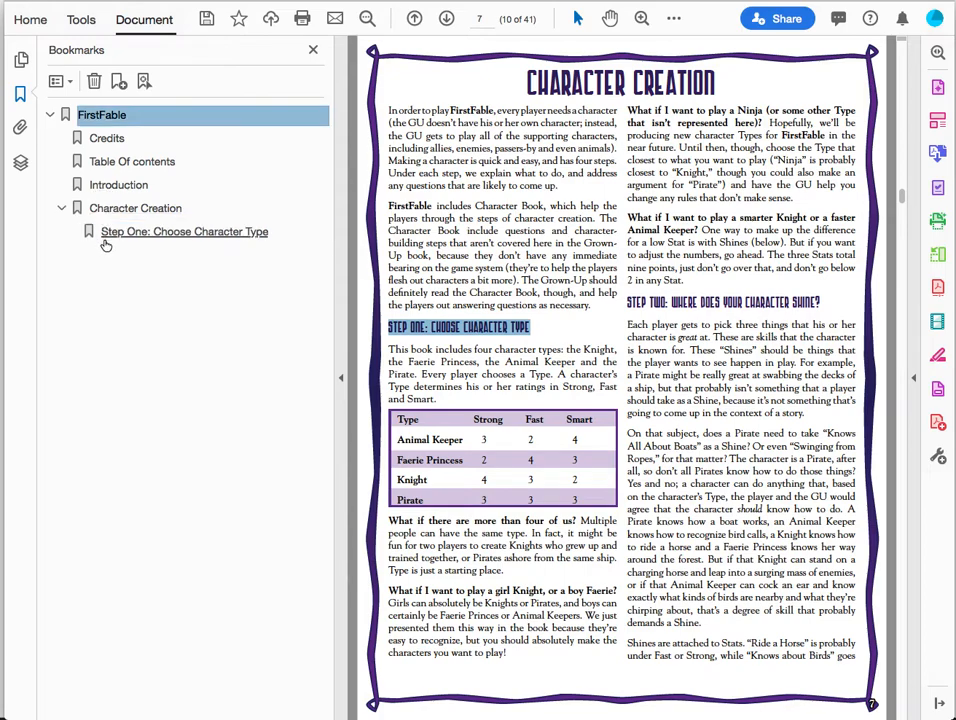
Bookmark the subheading "Step Two: Where Does Your Character Shine?" after Step One, at the same level under Character Creation
{"action": "left_click", "coordinate": [110, 236]}
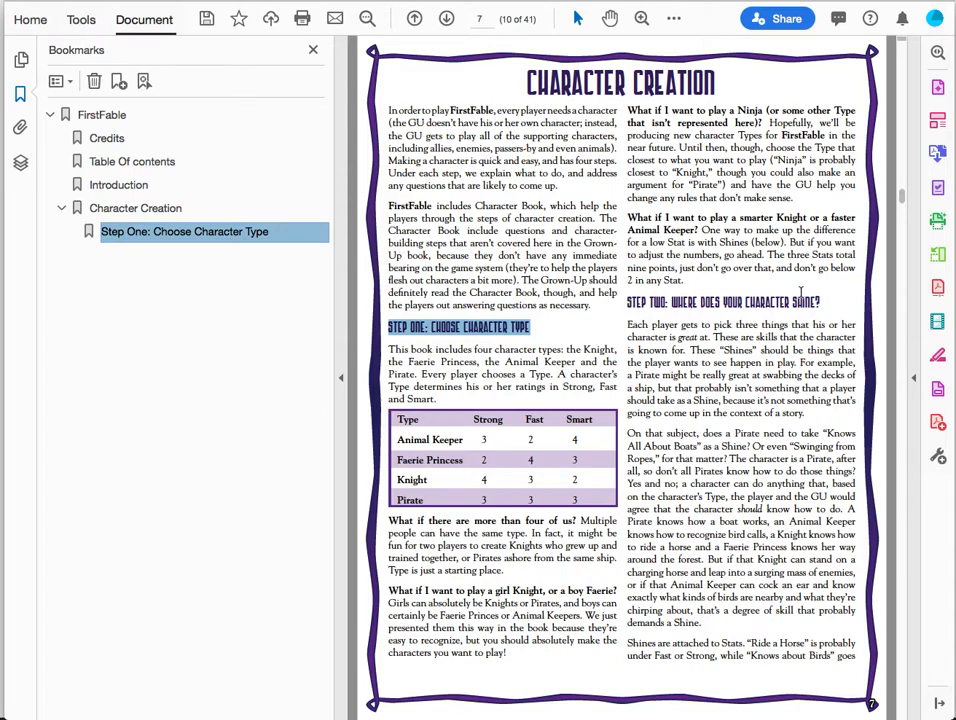
{"action": "left_click_drag", "start_coordinate": [822, 303], "coordinate": [625, 303]}
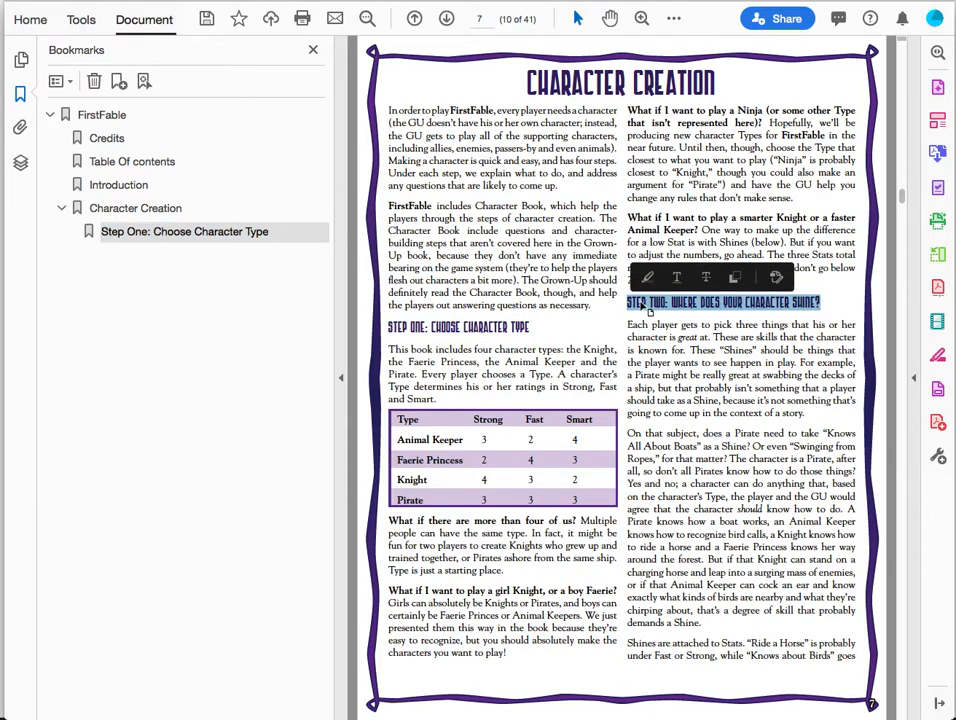
{"action": "right_click", "coordinate": [648, 301]}
{"action": "left_click", "coordinate": [689, 446]}
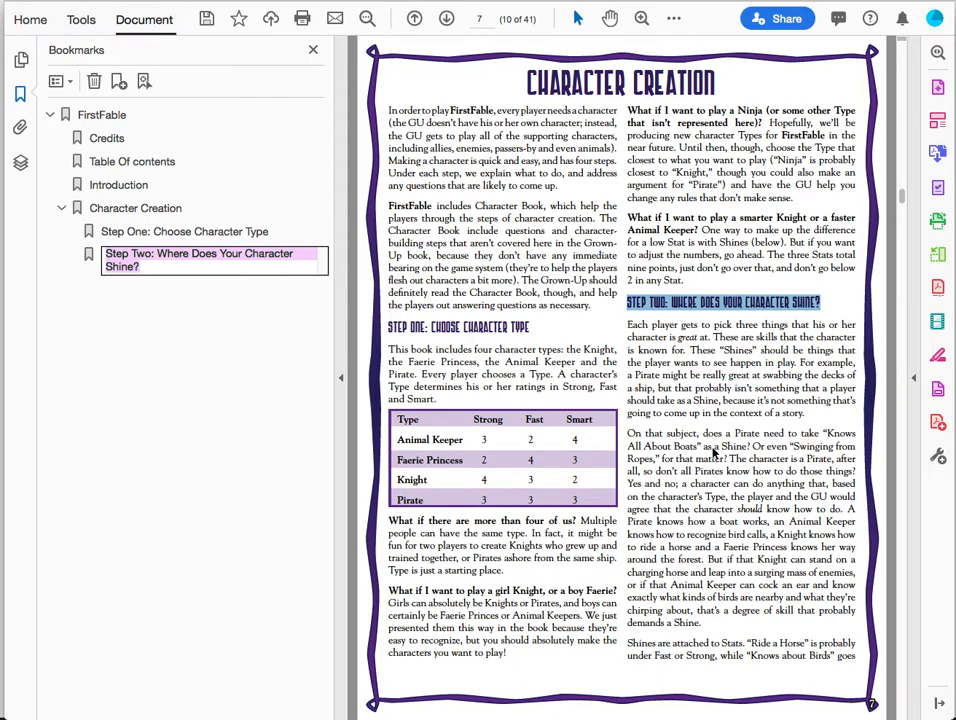
Bookmark the page 8 subheadings "Step Three: Where is Your Character Slow?" and "Step Four: Pick One Special Thing" under Character Creation, after Step Two
{"action": "scroll", "coordinate": [713, 452], "scroll_direction": "down", "scroll_amount": 1}
{"action": "left_click_drag", "start_coordinate": [580, 323], "coordinate": [387, 324]}
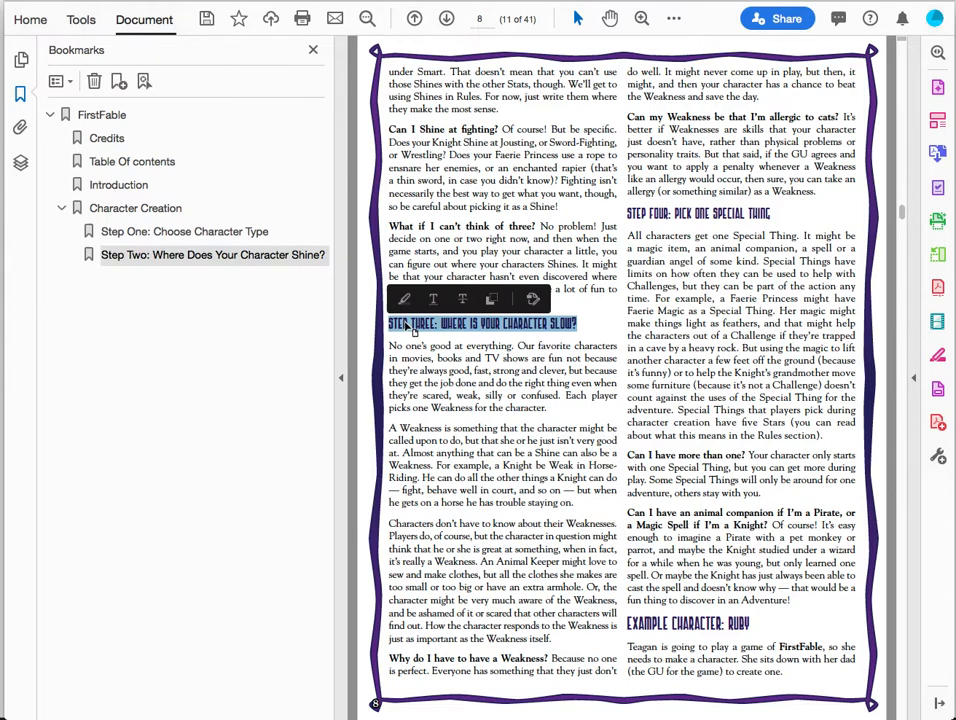
{"action": "right_click", "coordinate": [406, 325]}
{"action": "left_click", "coordinate": [489, 462]}
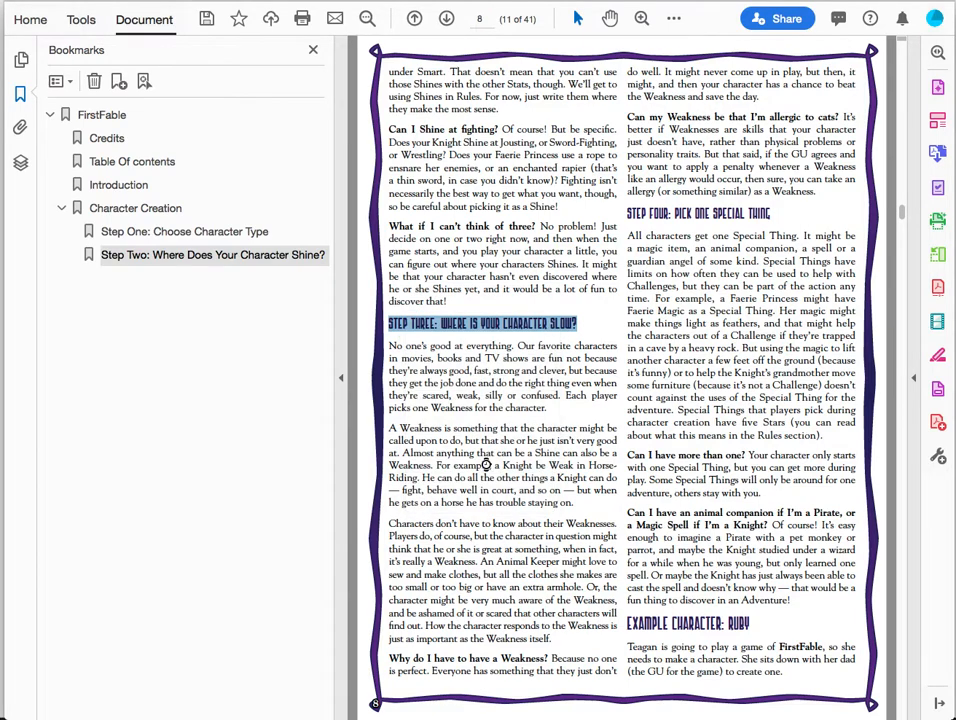
{"action": "triple_click", "coordinate": [636, 214]}
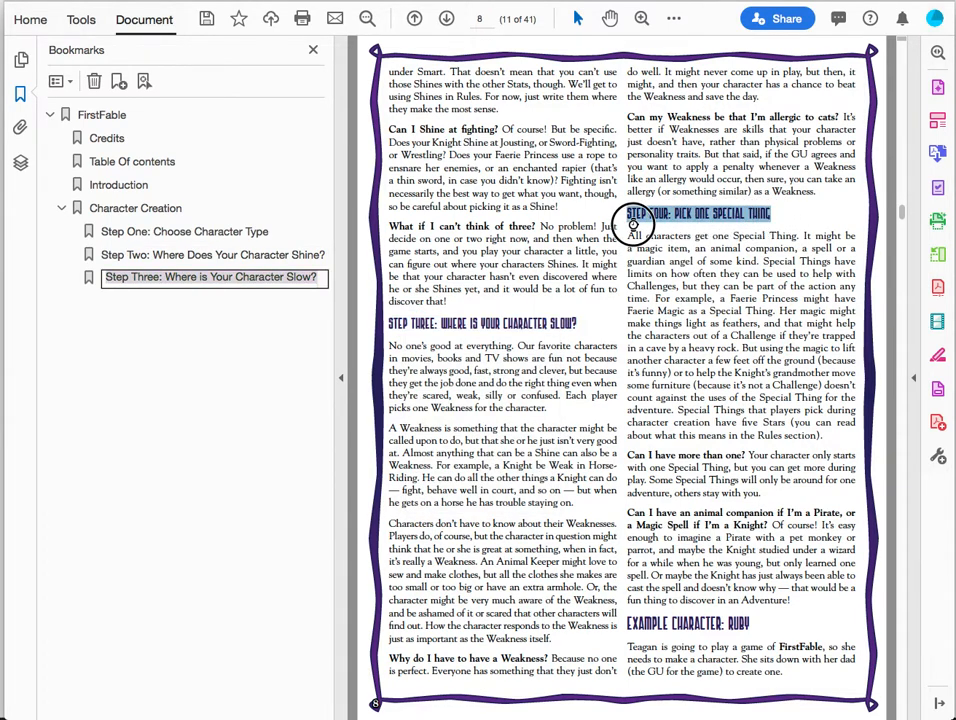
{"action": "right_click", "coordinate": [650, 273]}
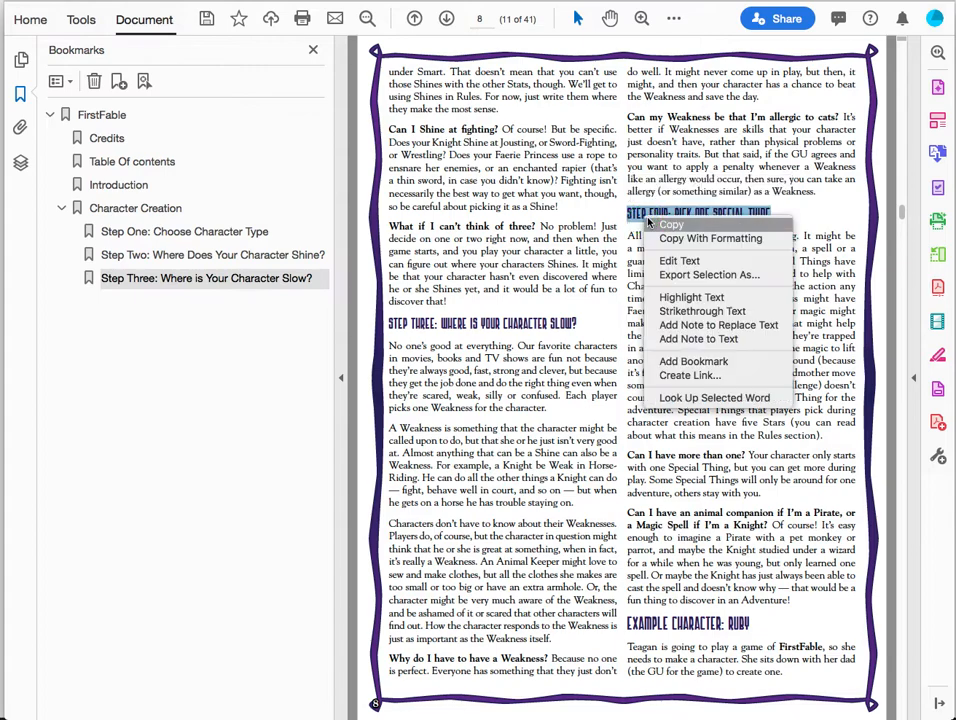
{"action": "left_click", "coordinate": [704, 363]}
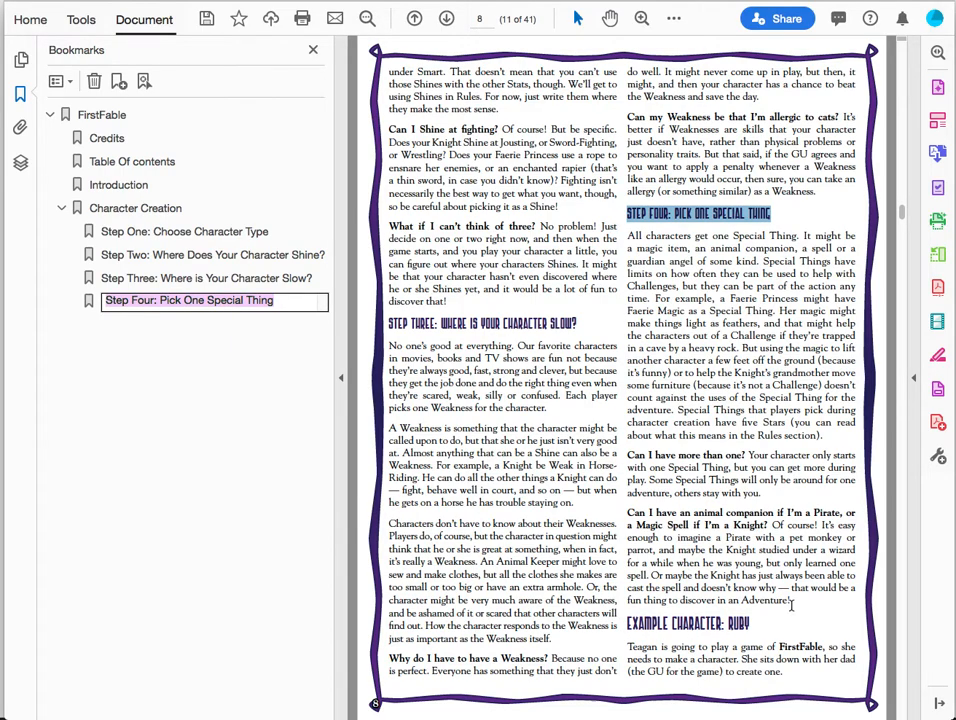
Collapse the Character Creation bookmark and bookmark the Rules heading on page 11 at the same level, directly after it
{"action": "scroll", "coordinate": [791, 608], "scroll_direction": "down", "scroll_amount": 3}
{"action": "scroll", "coordinate": [791, 612], "scroll_direction": "down", "scroll_amount": 6}
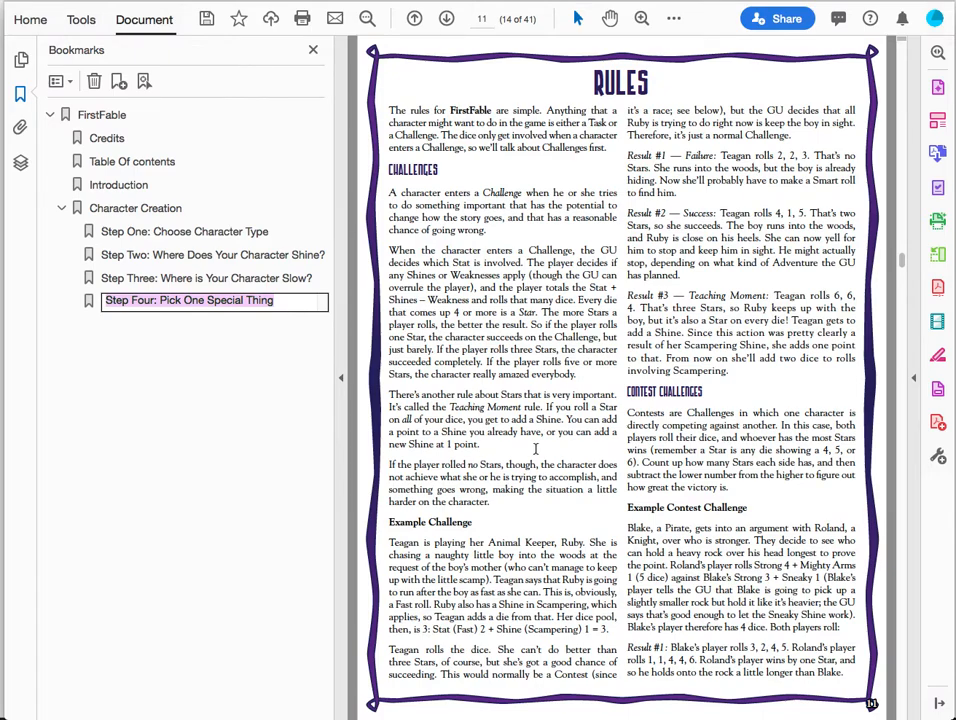
{"action": "left_click", "coordinate": [61, 211]}
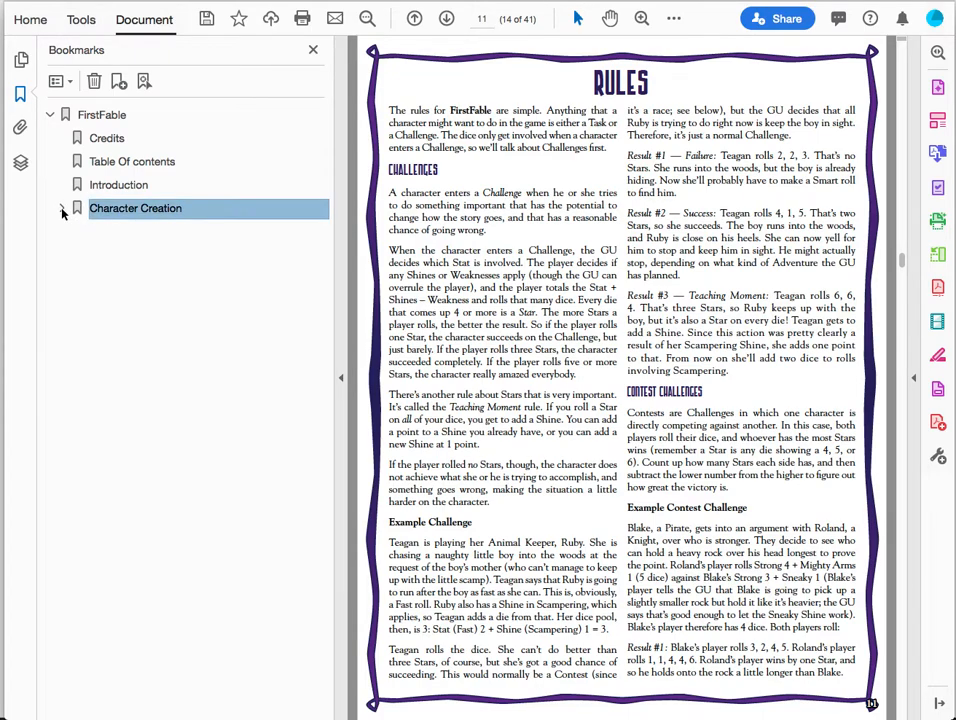
{"action": "left_click_drag", "start_coordinate": [639, 85], "coordinate": [600, 88]}
{"action": "right_click", "coordinate": [604, 91]}
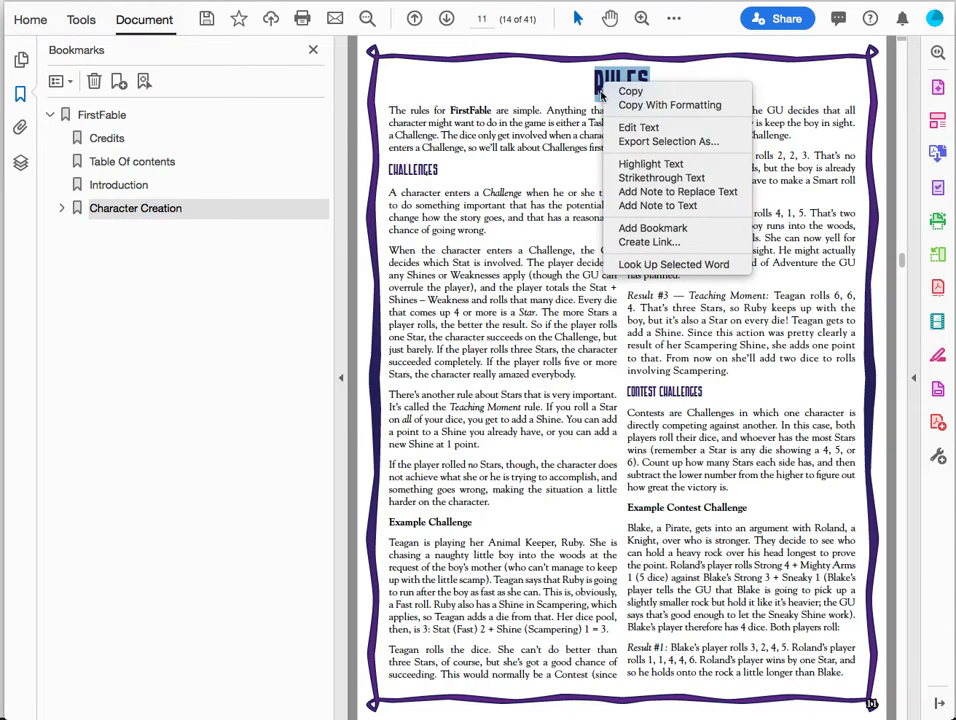
{"action": "left_click", "coordinate": [652, 229]}
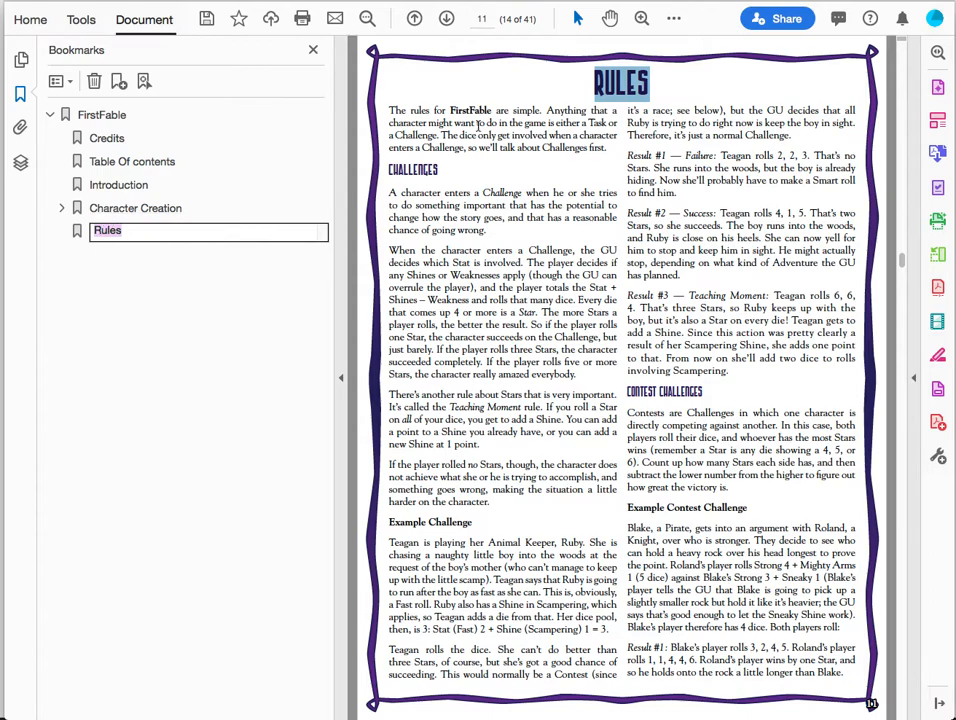
Bookmark the Challenges subheading on page 11 and nest it under the Rules bookmark
{"action": "left_click_drag", "start_coordinate": [390, 171], "coordinate": [438, 171]}
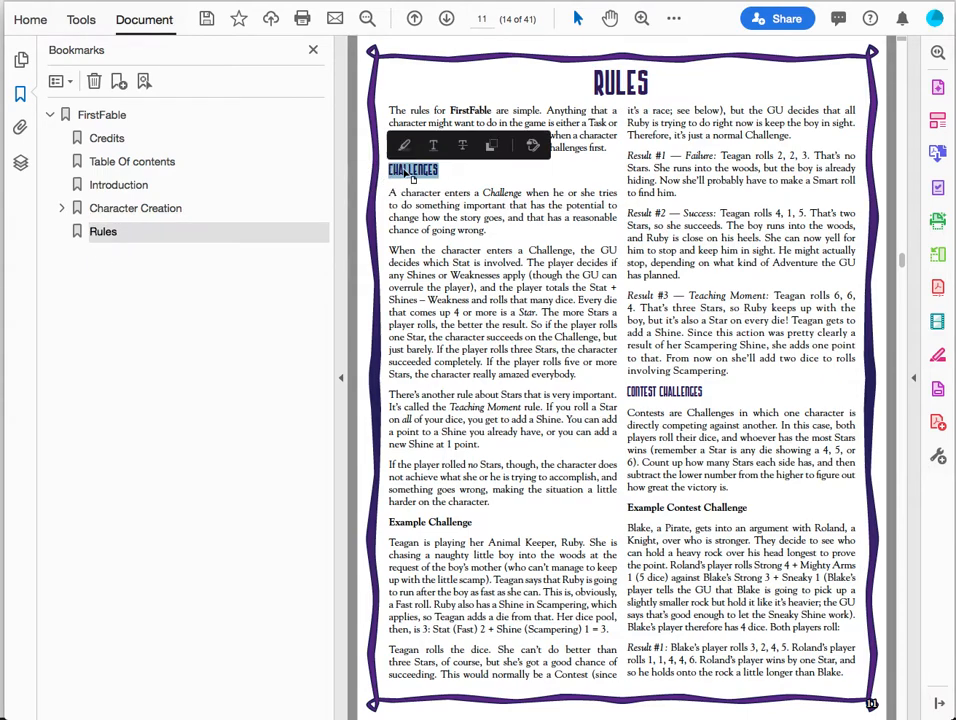
{"action": "right_click", "coordinate": [405, 173]}
{"action": "left_click", "coordinate": [462, 313]}
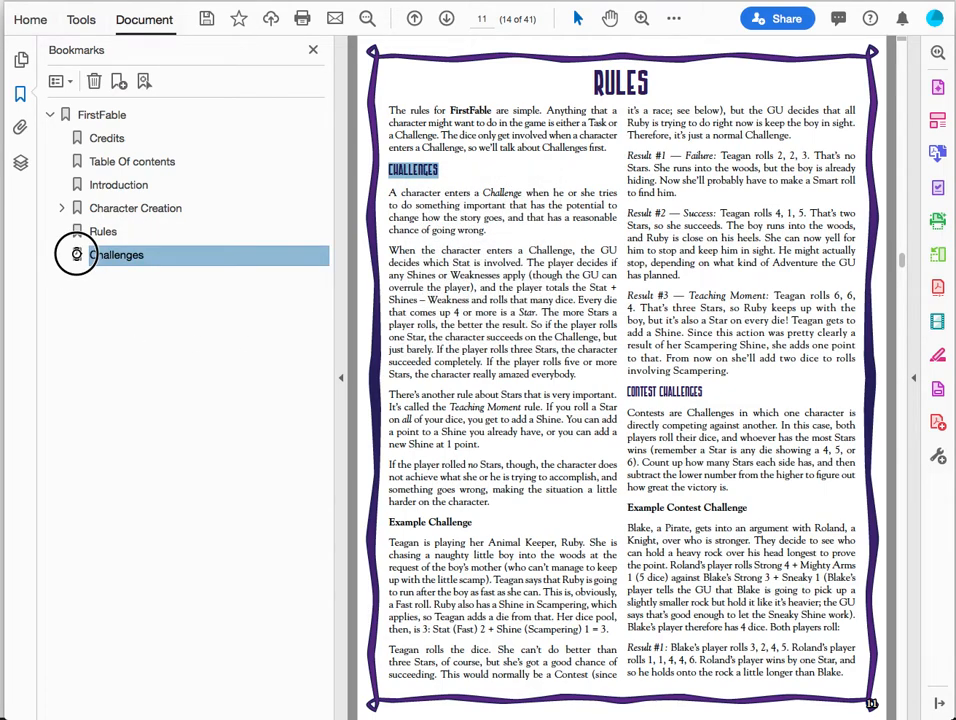
{"action": "left_click_drag", "start_coordinate": [115, 238], "coordinate": [117, 256]}
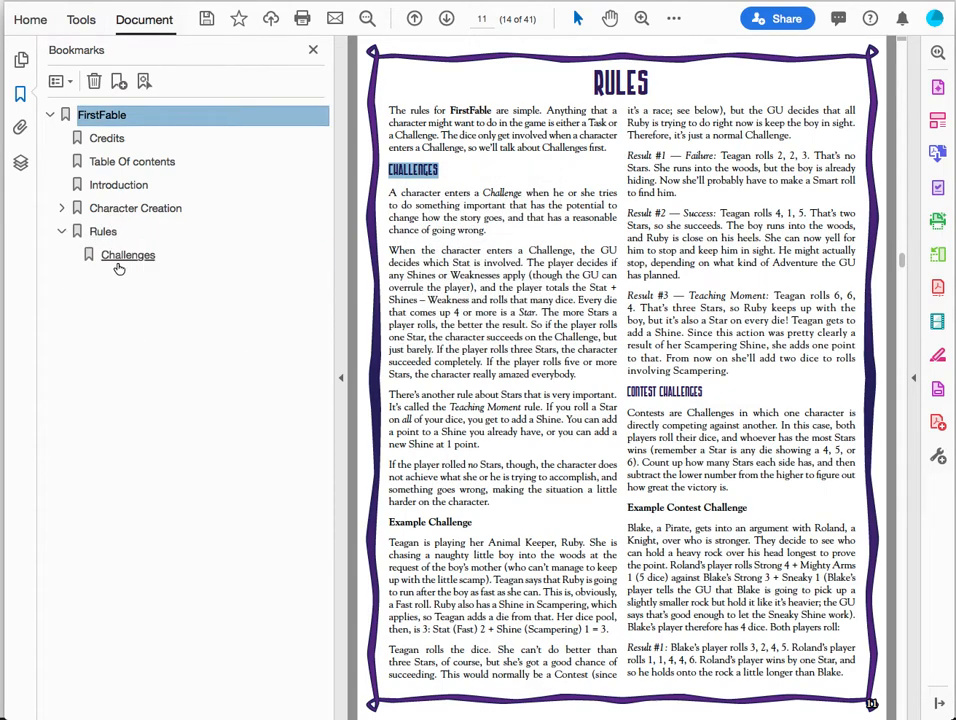
Bookmark the Contest Challenges subheading on page 11 after Challenges, at the same level under Rules
{"action": "left_click", "coordinate": [117, 258]}
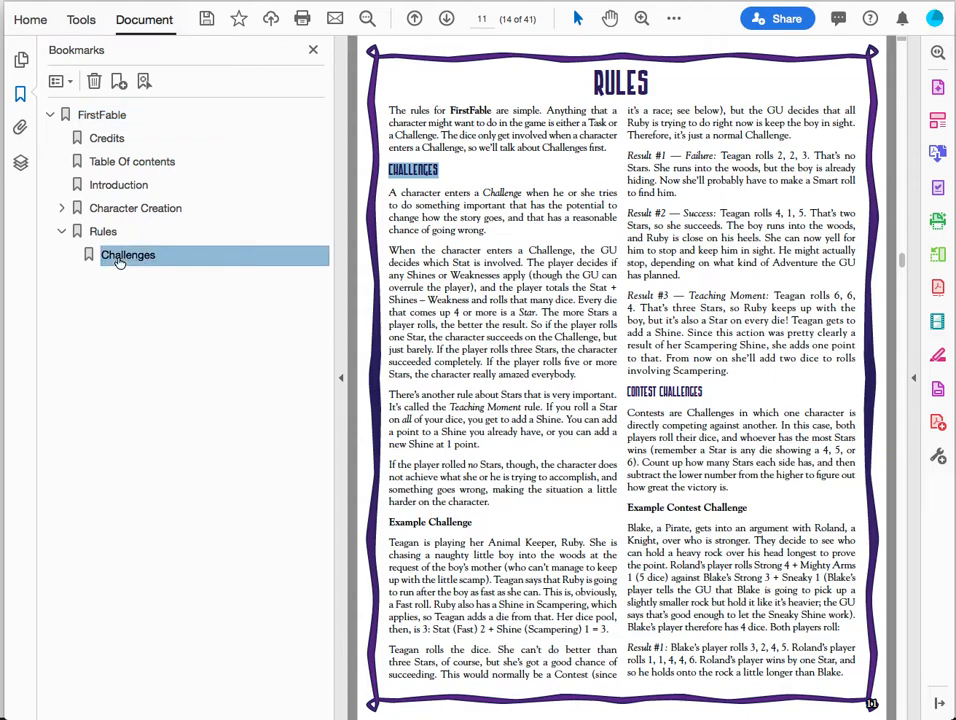
{"action": "left_click_drag", "start_coordinate": [706, 392], "coordinate": [632, 396]}
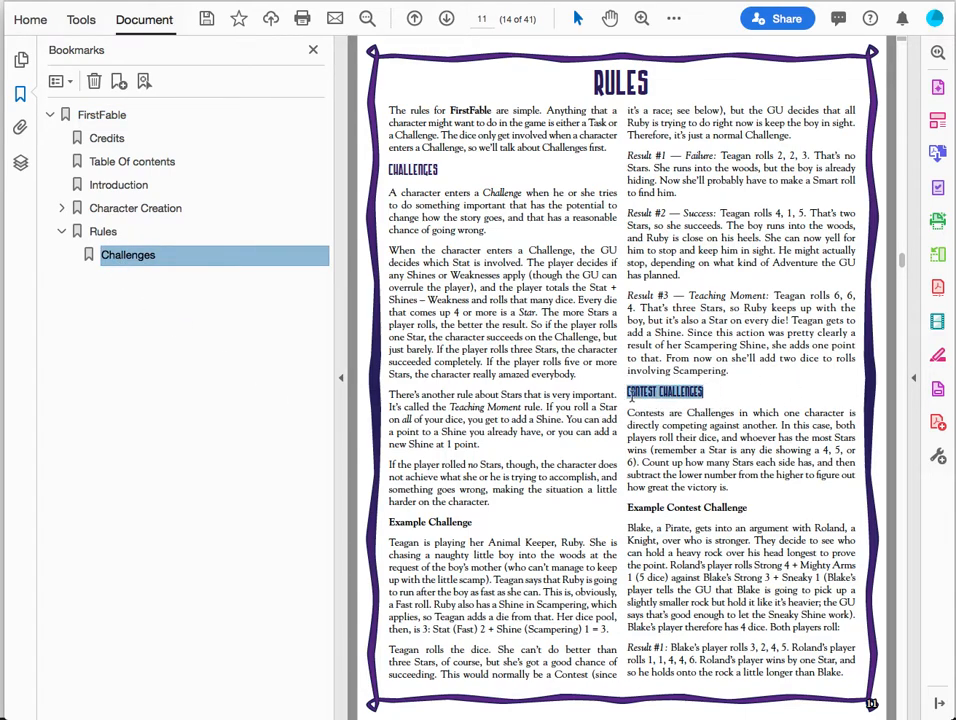
{"action": "right_click", "coordinate": [632, 397]}
{"action": "left_click", "coordinate": [651, 534]}
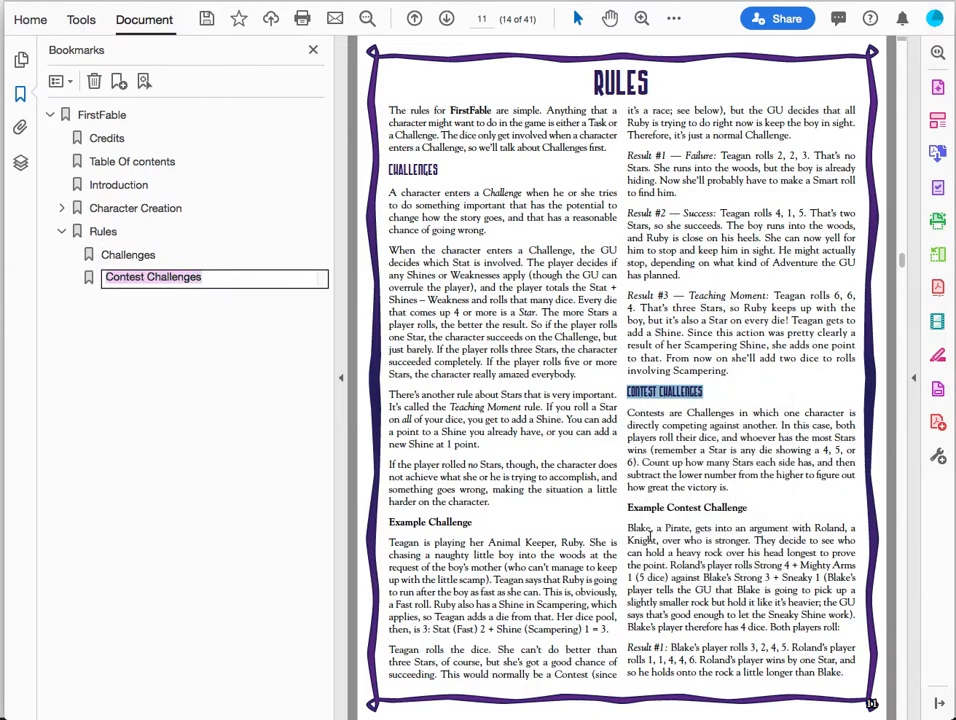
Bookmark the Tasks and Special Things subheadings on page 12 under Rules, after Contest Challenges
{"action": "scroll", "coordinate": [565, 524], "scroll_direction": "down", "scroll_amount": 3}
{"action": "left_click_drag", "start_coordinate": [435, 285], "coordinate": [399, 278]}
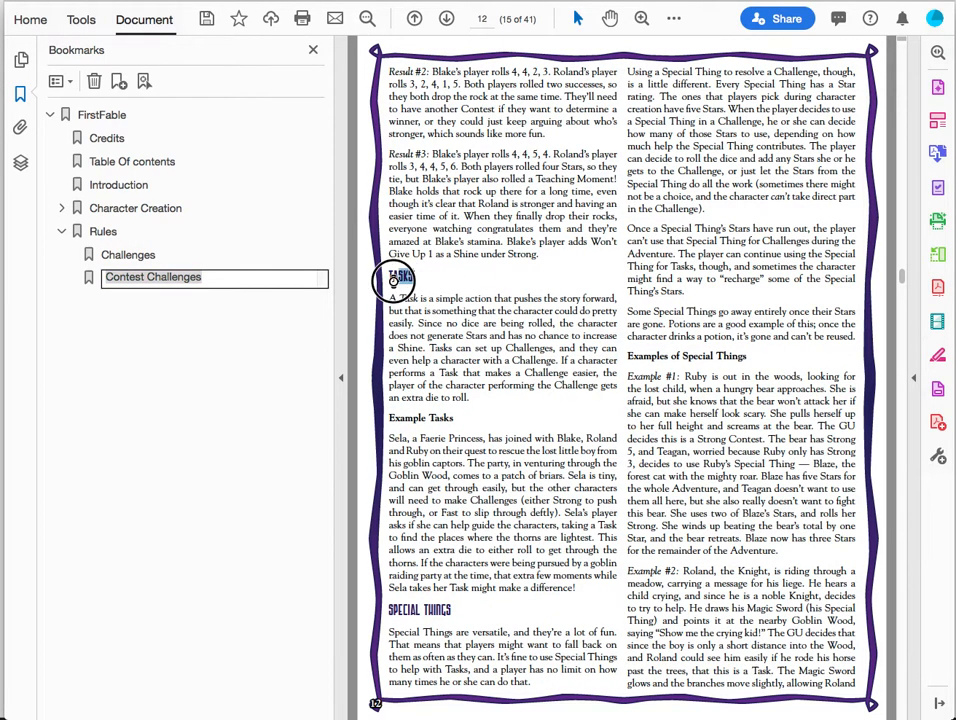
{"action": "right_click", "coordinate": [399, 278]}
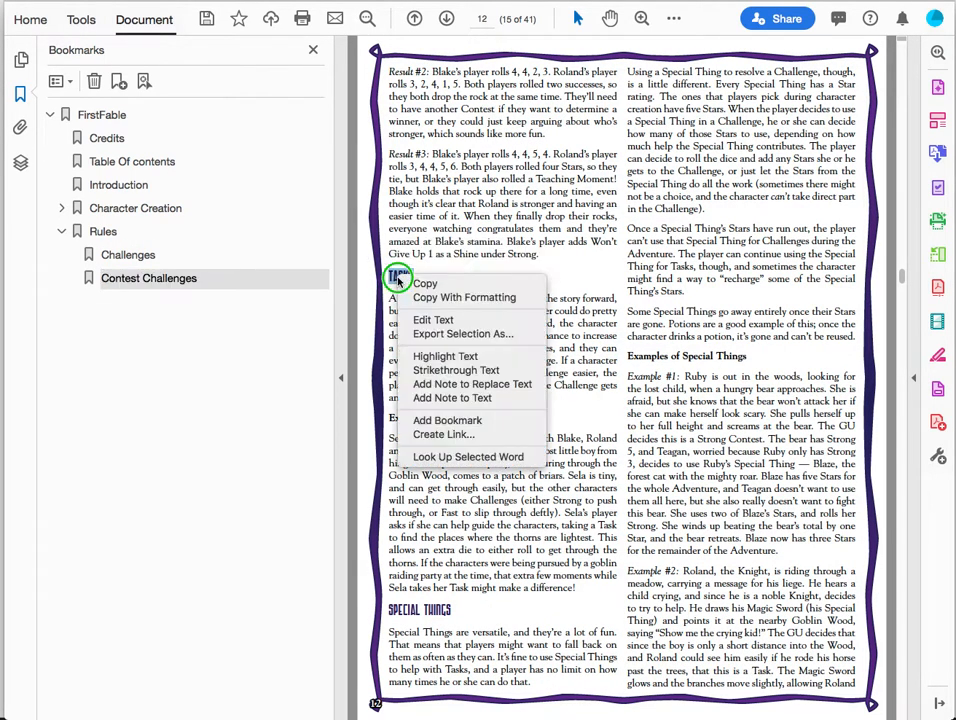
{"action": "left_click", "coordinate": [445, 420]}
{"action": "left_click_drag", "start_coordinate": [467, 615], "coordinate": [395, 609]}
{"action": "left_click", "coordinate": [427, 609]}
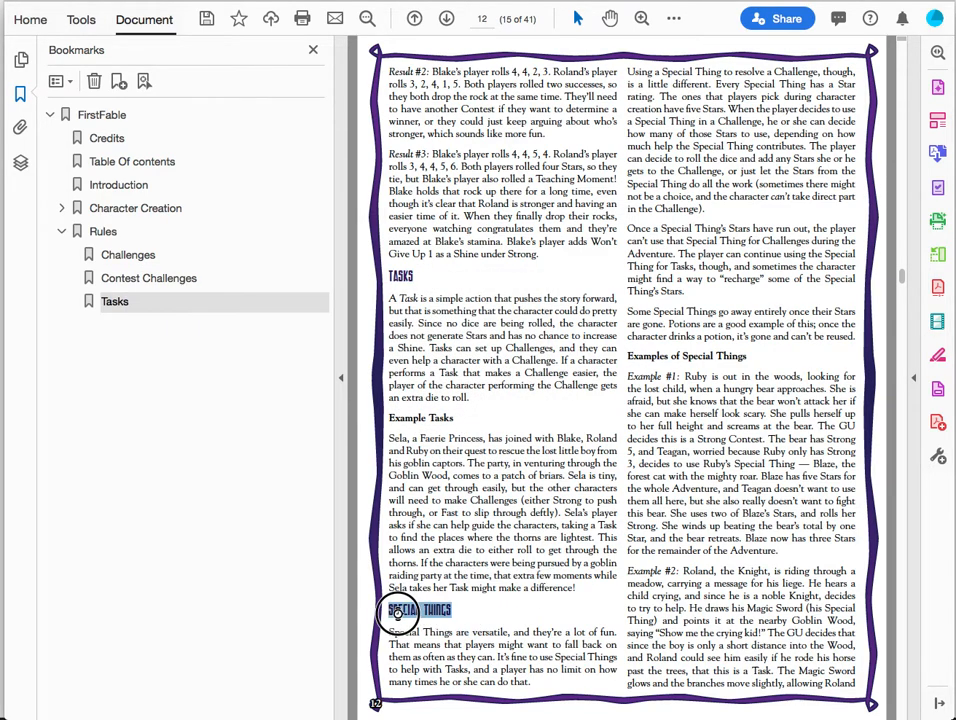
{"action": "right_click", "coordinate": [398, 609]}
{"action": "left_click", "coordinate": [436, 669]}
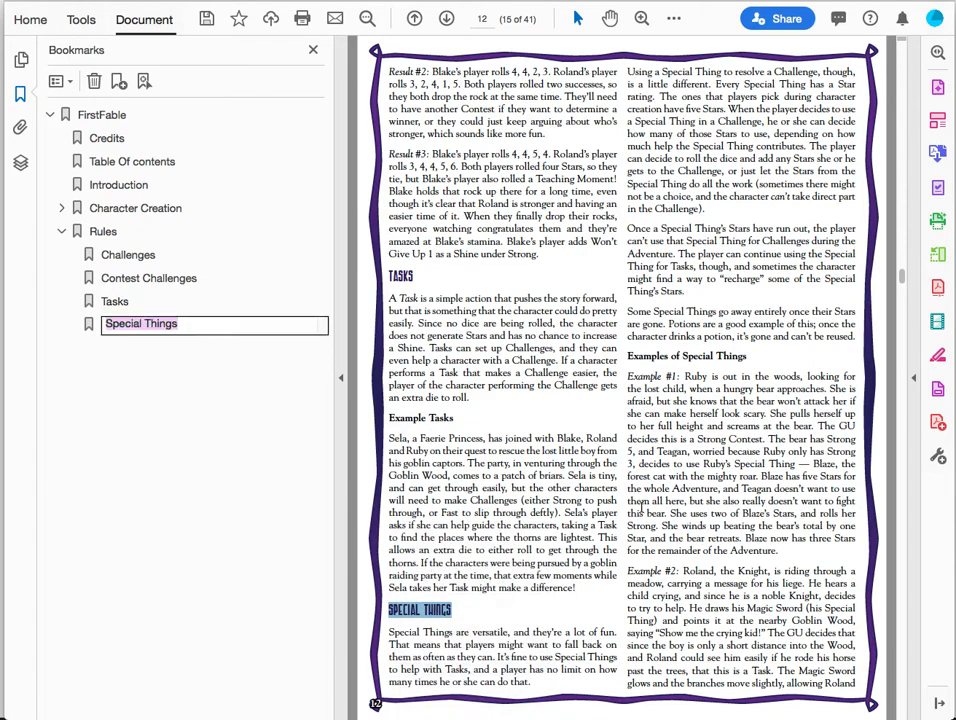
Bookmark the Fight subheading on page 13 under Rules, after Special Things
{"action": "scroll", "coordinate": [638, 503], "scroll_direction": "down", "scroll_amount": 2}
{"action": "left_click_drag", "start_coordinate": [412, 478], "coordinate": [396, 478]}
{"action": "right_click", "coordinate": [400, 484]}
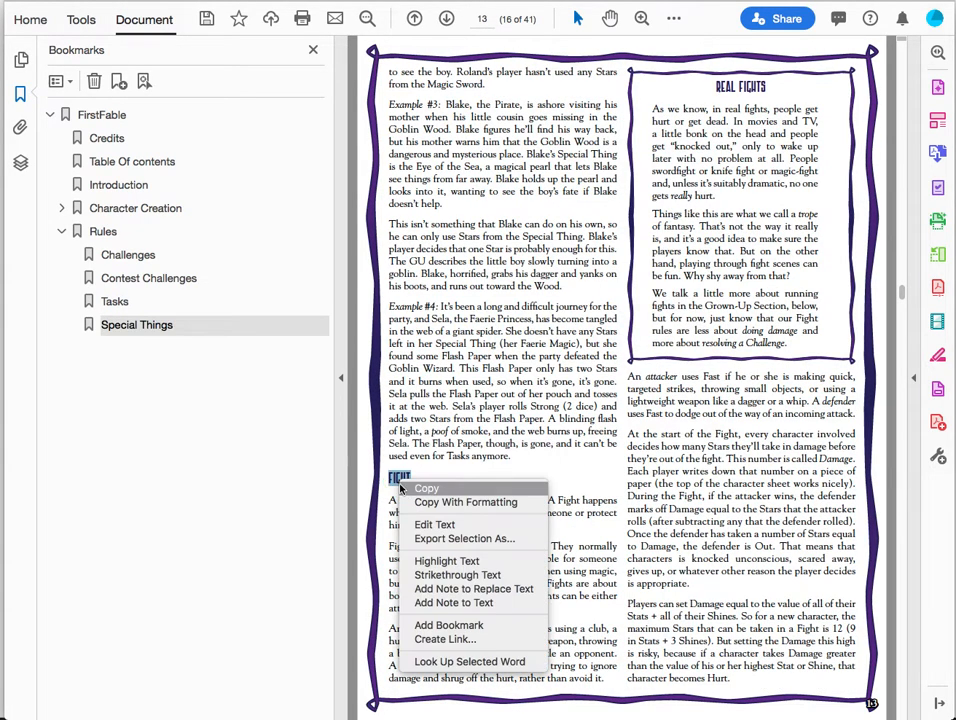
{"action": "left_click", "coordinate": [464, 627]}
Collapse the Rules bookmark and bookmark the Running the Game heading on page 17 at the same level, directly after it
{"action": "scroll", "coordinate": [572, 525], "scroll_direction": "down", "scroll_amount": 2}
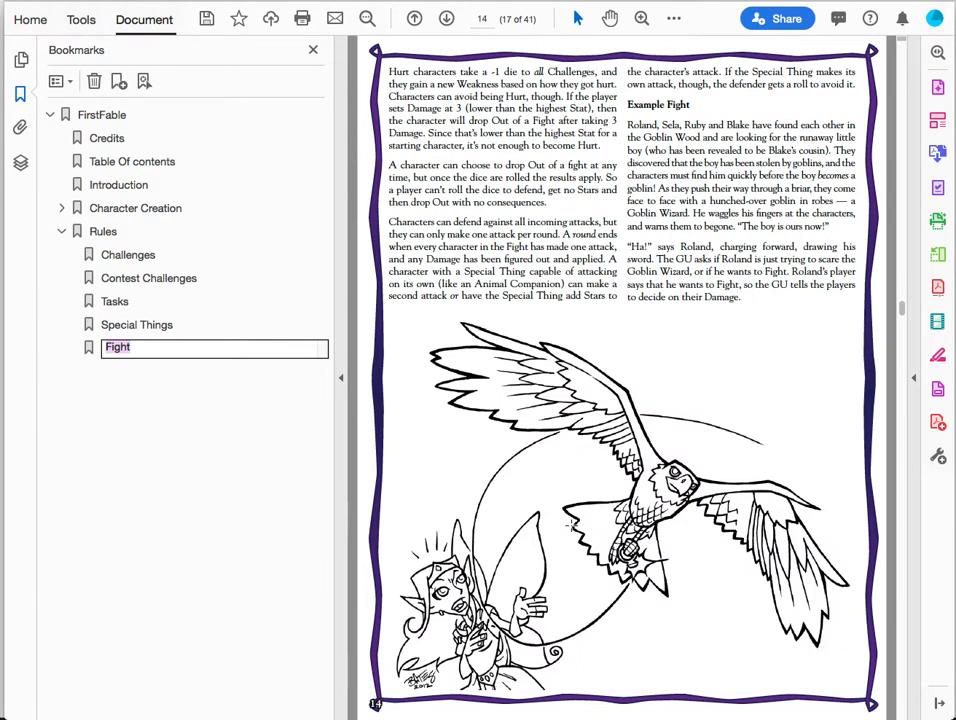
{"action": "scroll", "coordinate": [572, 523], "scroll_direction": "down", "scroll_amount": 5}
{"action": "scroll", "coordinate": [572, 523], "scroll_direction": "down", "scroll_amount": 5}
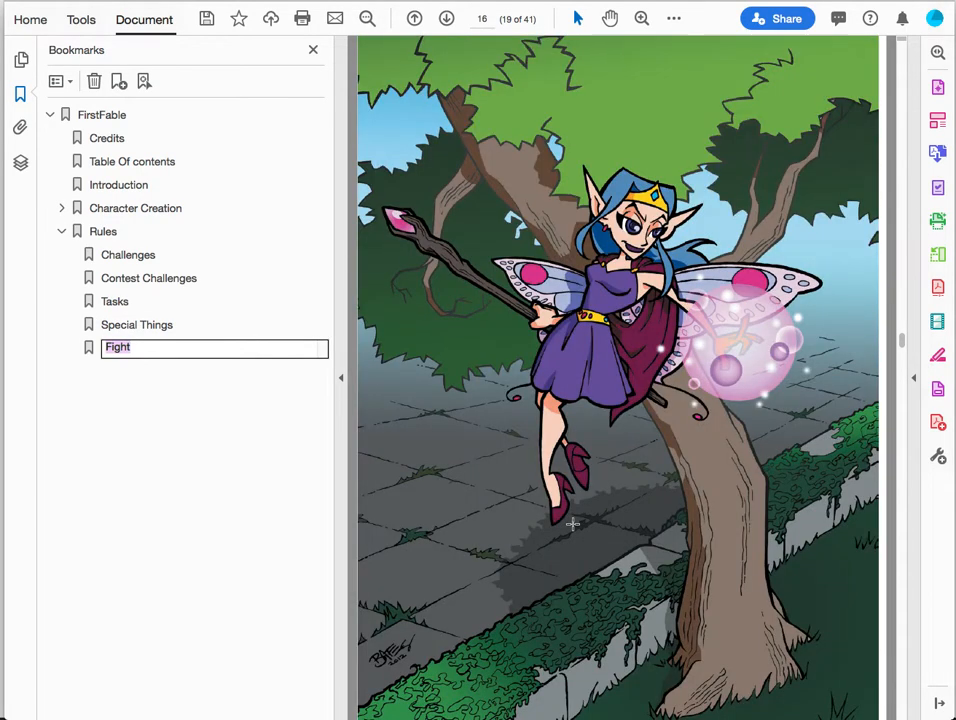
{"action": "scroll", "coordinate": [572, 523], "scroll_direction": "down", "scroll_amount": 5}
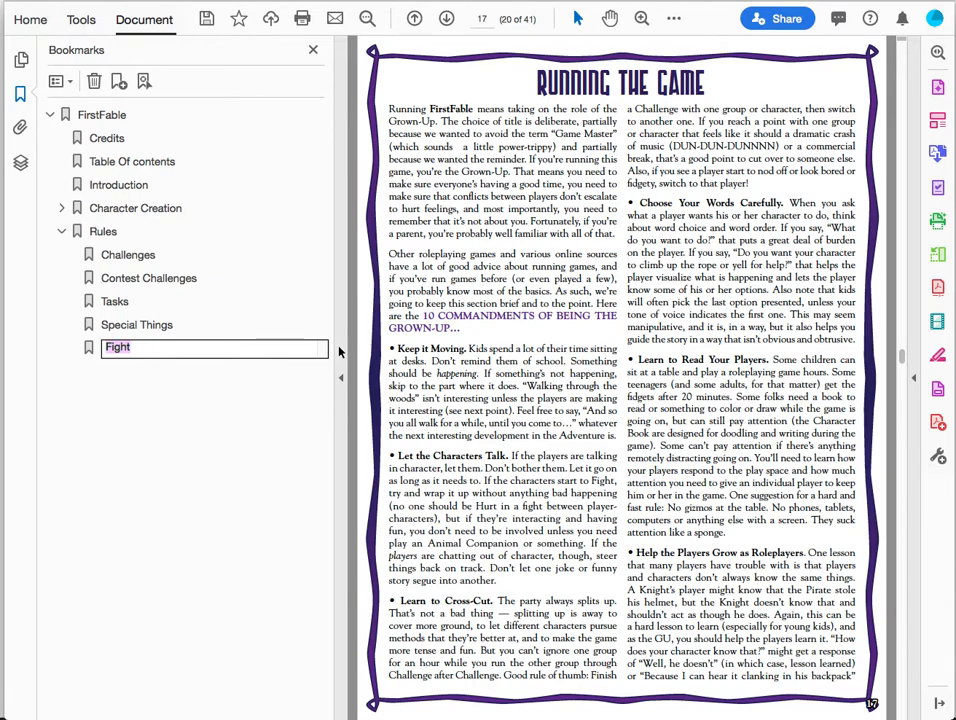
{"action": "left_click", "coordinate": [62, 232]}
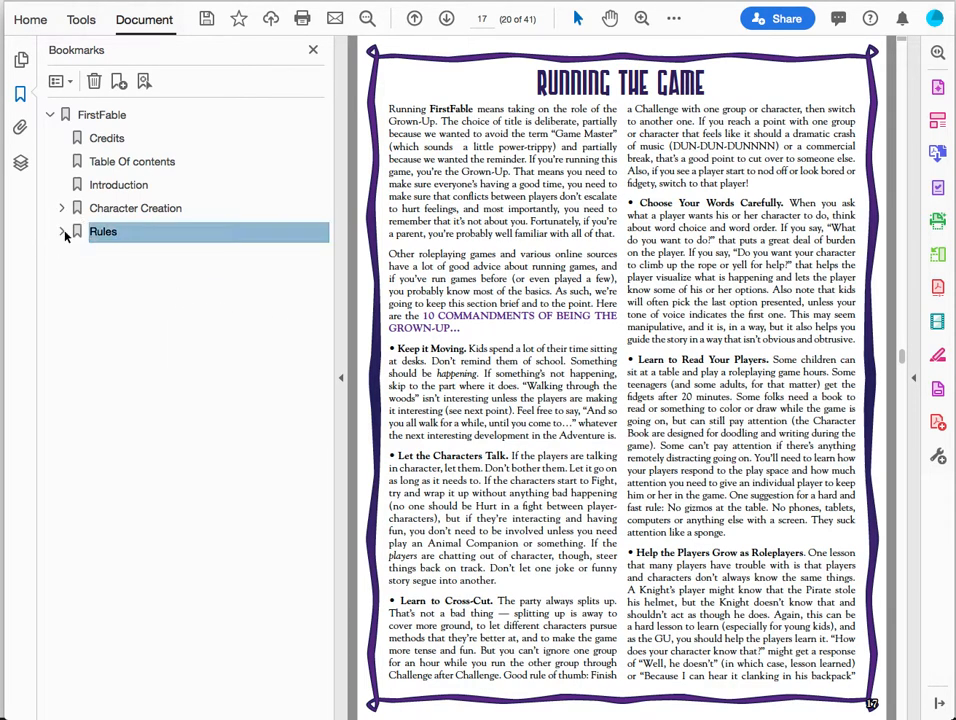
{"action": "left_click_drag", "start_coordinate": [704, 82], "coordinate": [567, 88]}
{"action": "right_click", "coordinate": [572, 91]}
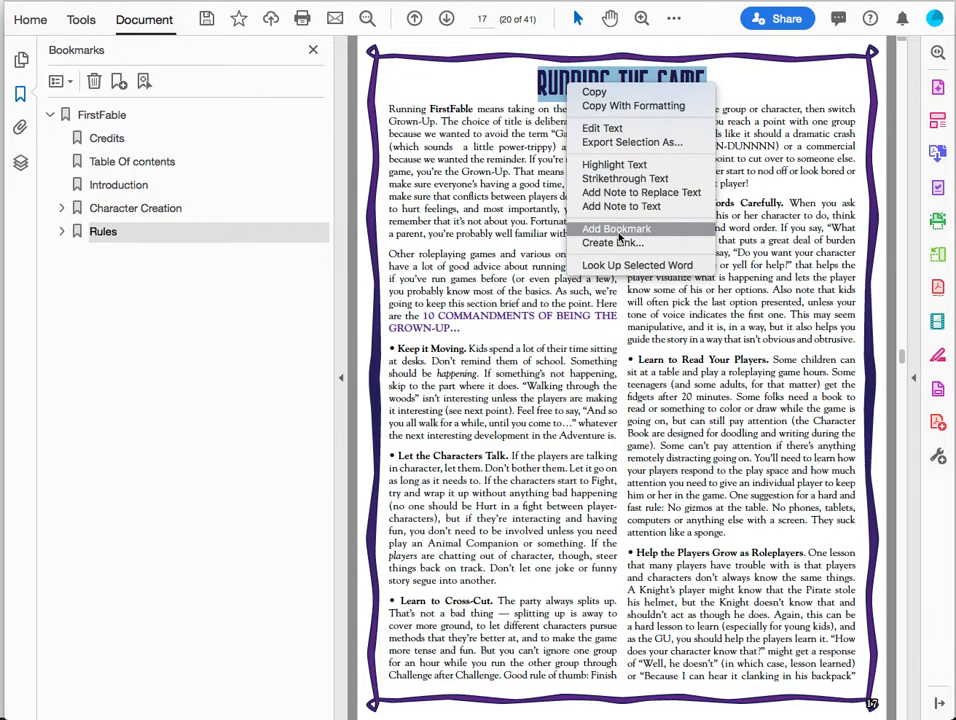
{"action": "left_click", "coordinate": [617, 228]}
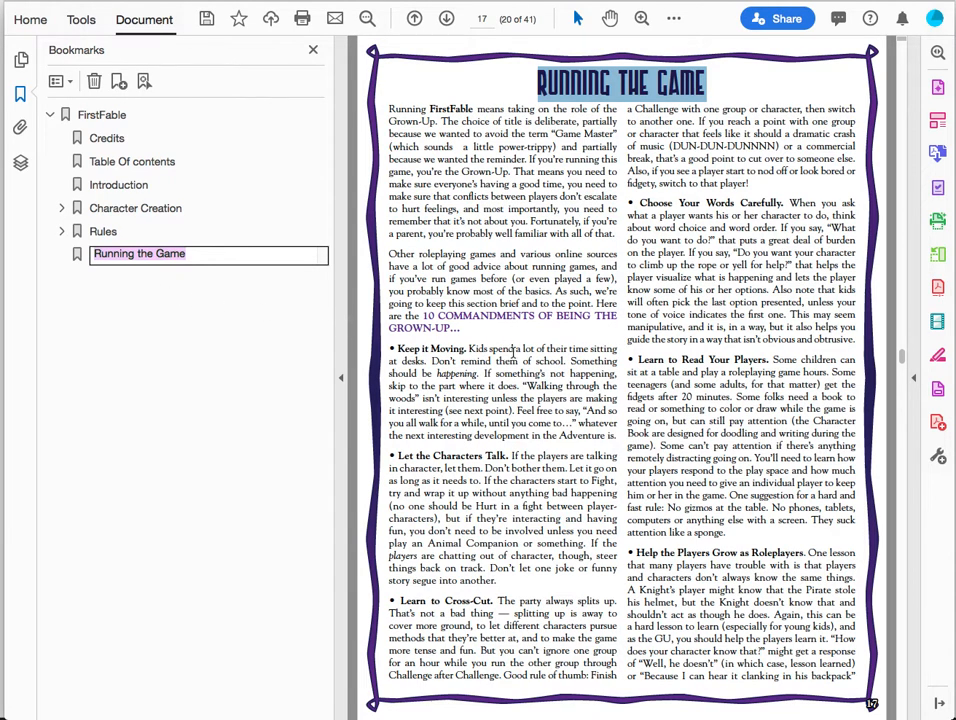
Bookmark the heading "Adventure: The Hunt for the Wild Guffin" on page 21, after the Running the Game bookmark
{"action": "scroll", "coordinate": [515, 353], "scroll_direction": "down", "scroll_amount": 6}
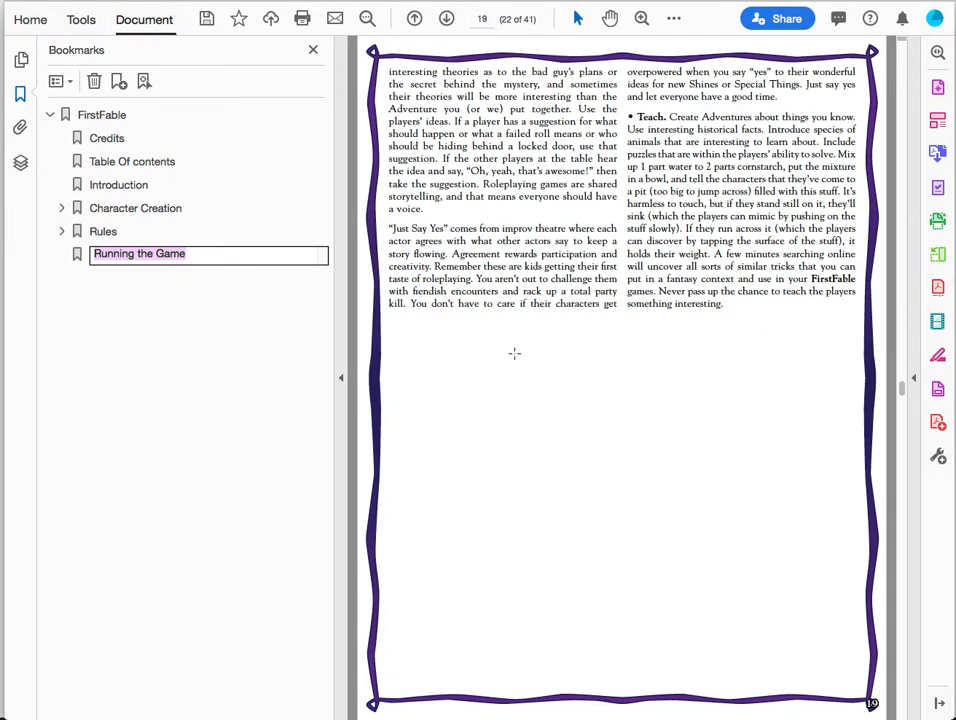
{"action": "scroll", "coordinate": [515, 353], "scroll_direction": "down", "scroll_amount": 3}
{"action": "scroll", "coordinate": [515, 358], "scroll_direction": "down", "scroll_amount": 3}
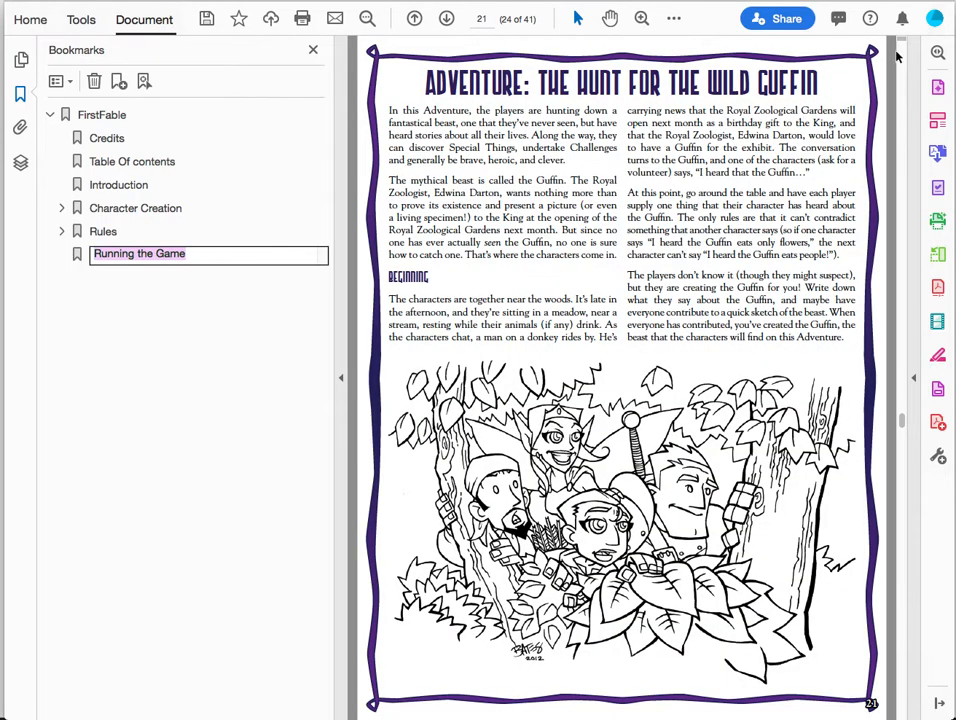
{"action": "left_click_drag", "start_coordinate": [786, 88], "coordinate": [395, 80]}
{"action": "right_click", "coordinate": [455, 88]}
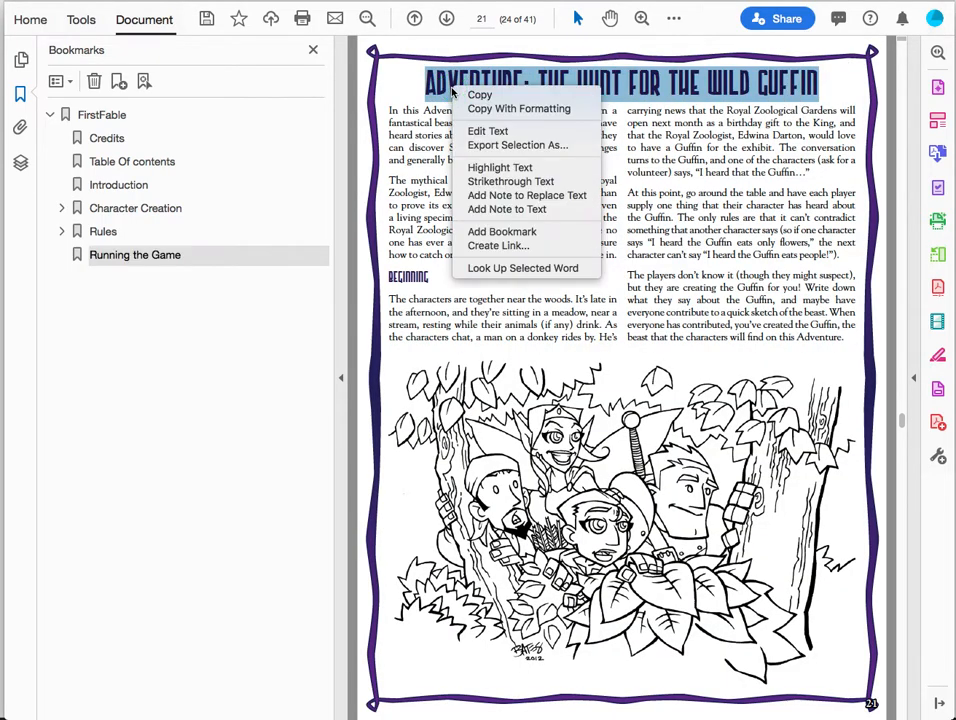
{"action": "left_click", "coordinate": [505, 232]}
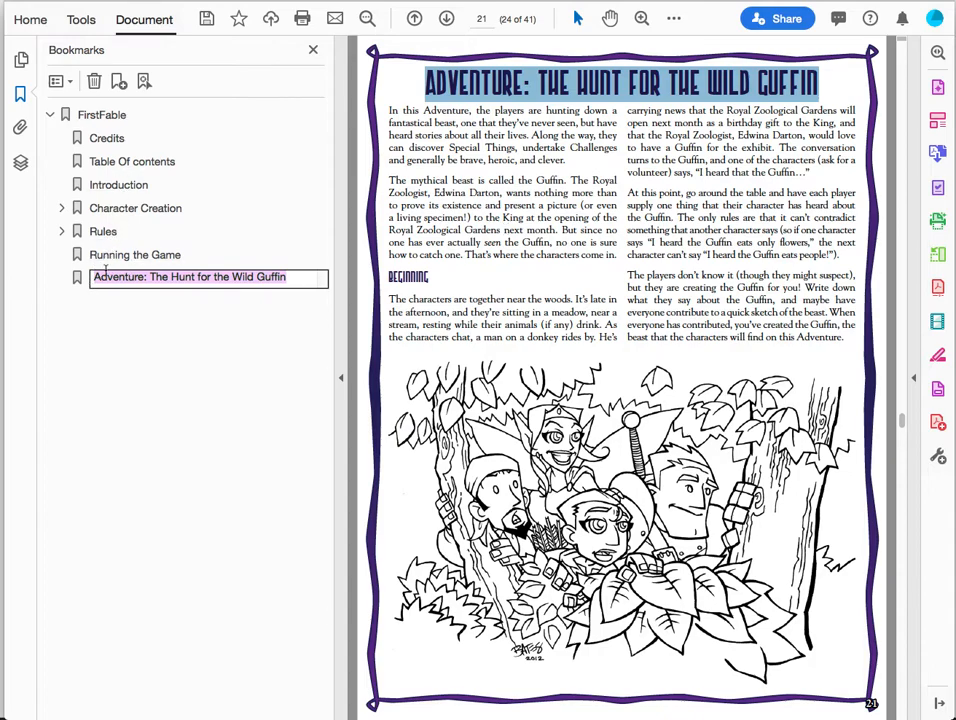
Bookmark the Beginning subheading on page 21 and nest it under the Adventure: The Hunt for the Wild Guffin bookmark
{"action": "left_click_drag", "start_coordinate": [430, 277], "coordinate": [387, 277]}
{"action": "right_click", "coordinate": [407, 282]}
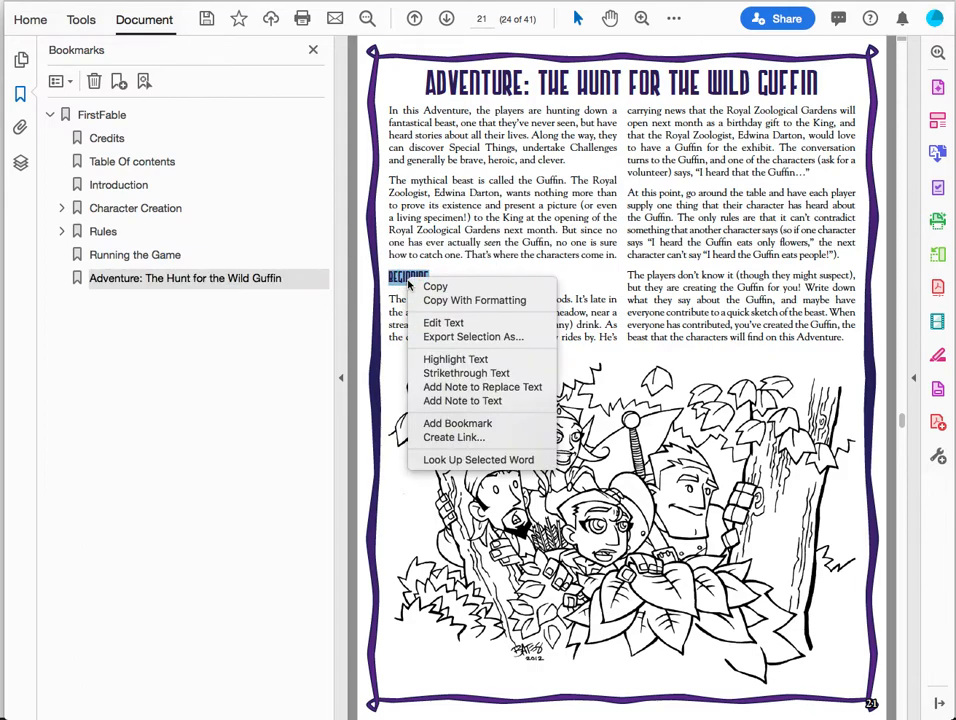
{"action": "left_click", "coordinate": [496, 424]}
{"action": "left_click_drag", "start_coordinate": [77, 300], "coordinate": [107, 289]}
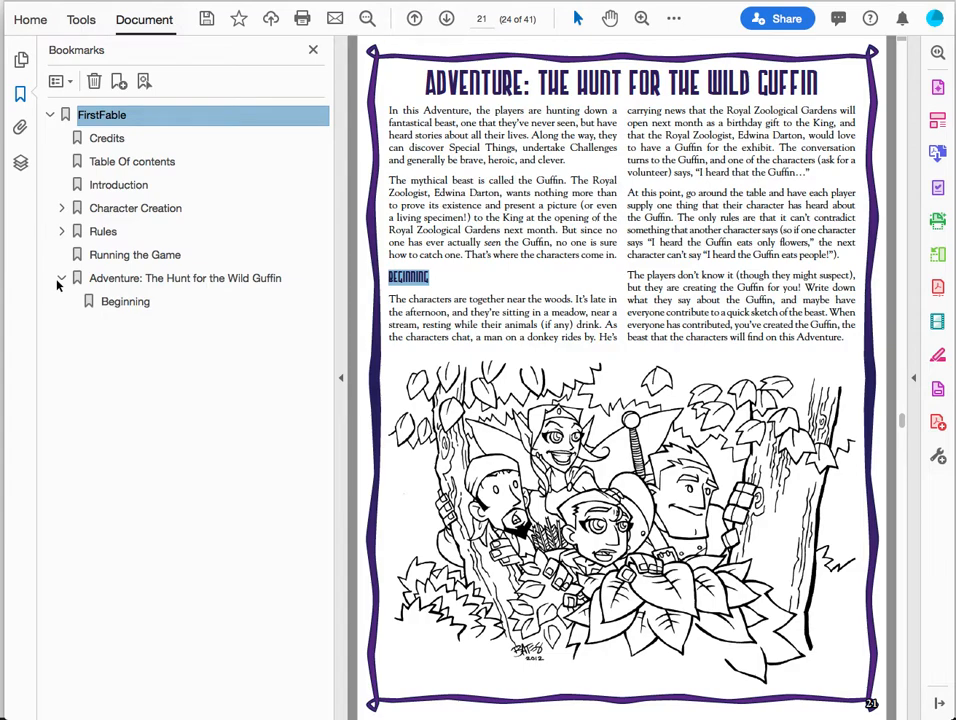
Collapse the Adventure bookmark and the top-level FirstFable bookmark, and hide the bookmarks list to show only the document
{"action": "left_click", "coordinate": [61, 278]}
{"action": "left_click", "coordinate": [51, 115]}
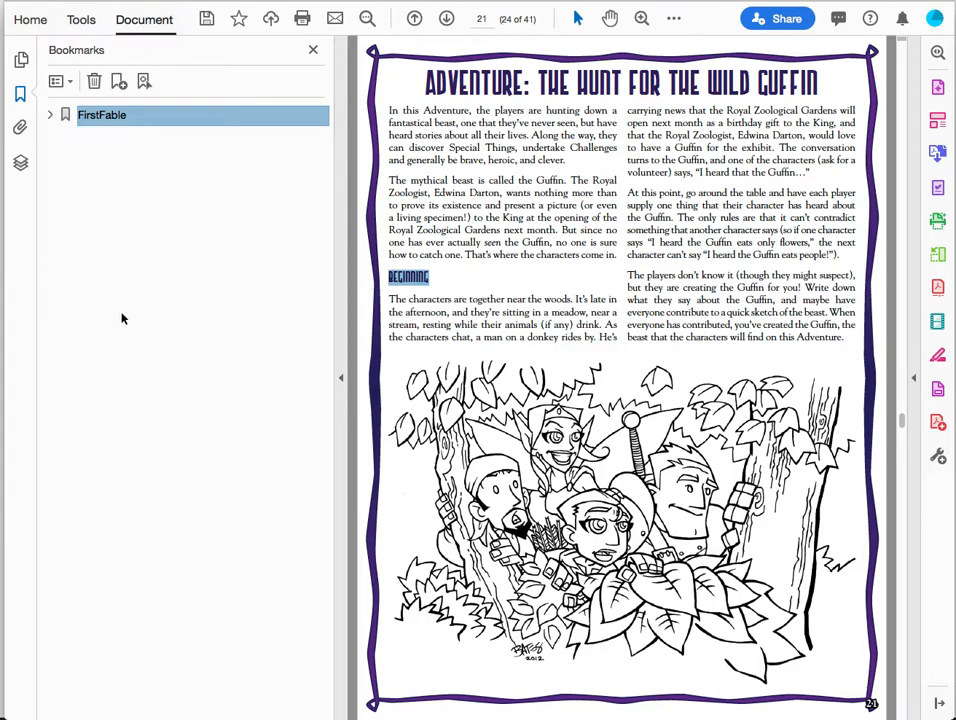
{"action": "left_click", "coordinate": [340, 377]}
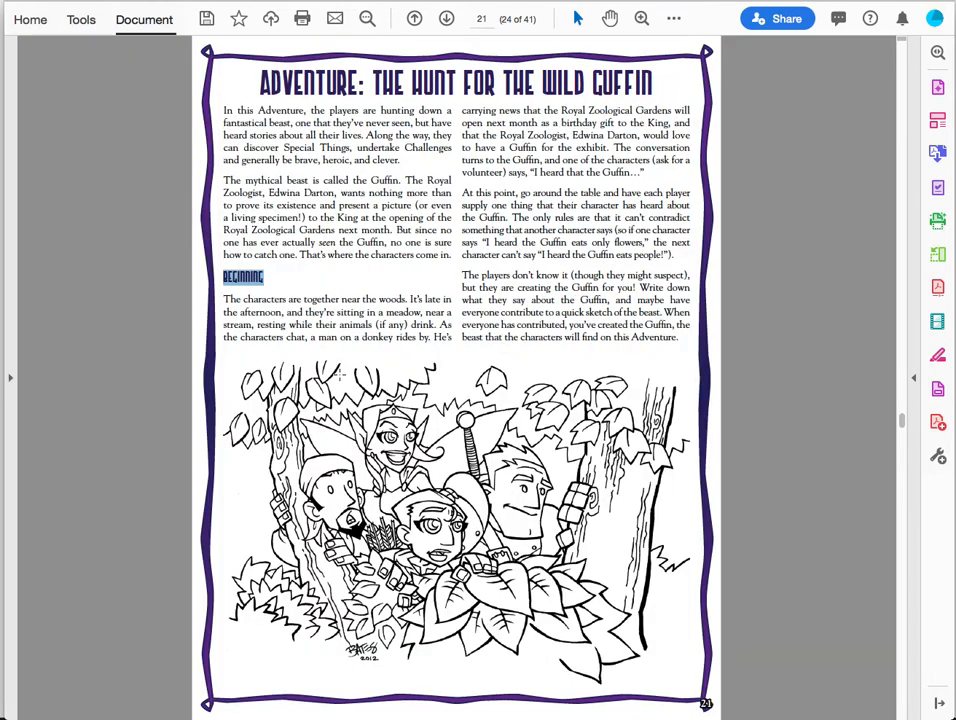